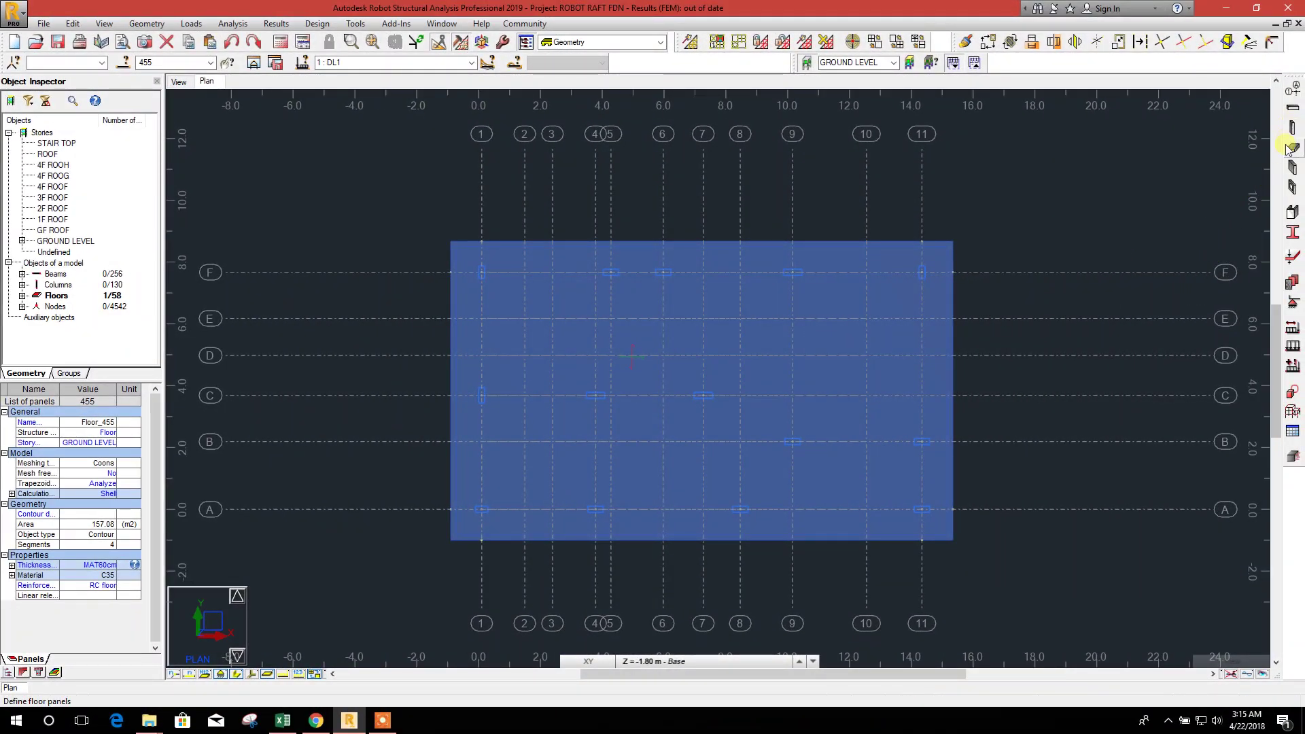
Step: Begin a new planar support definition in the Supports dialog for slab panel 455
{"action": "left_click", "coordinate": [1291, 307]}
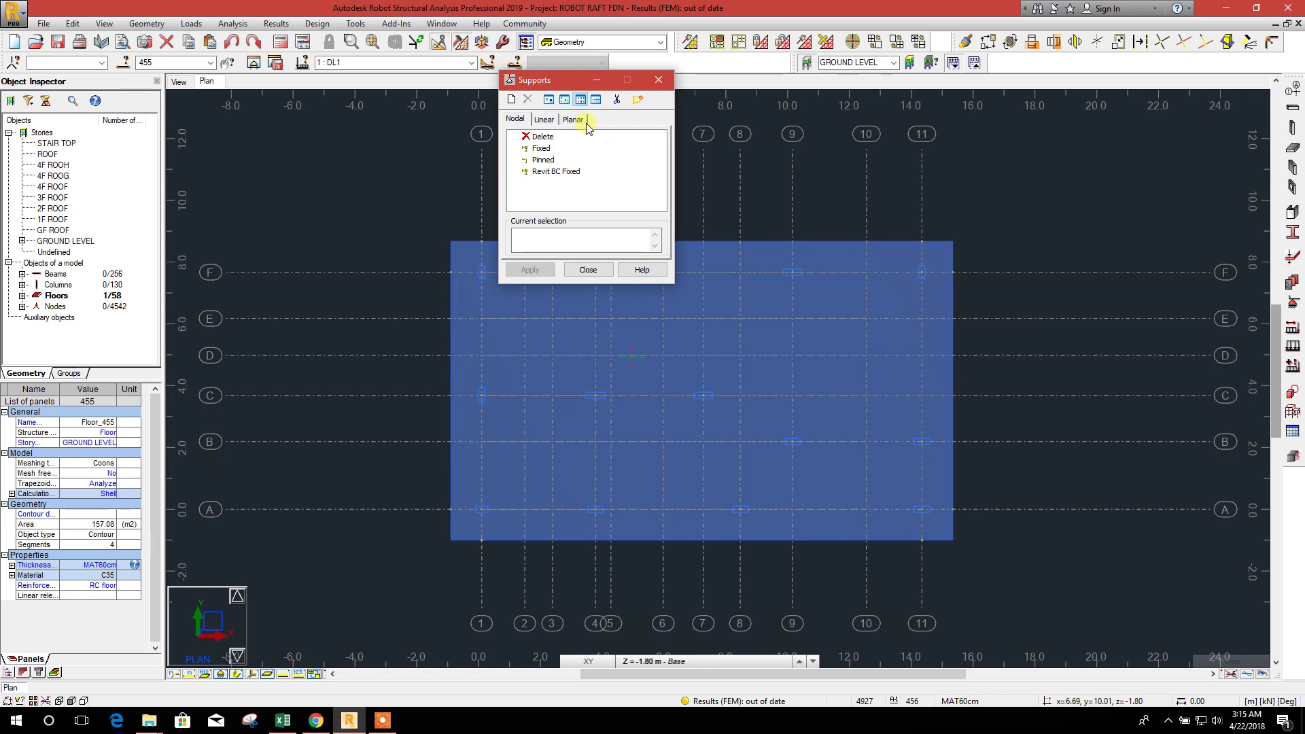
{"action": "left_click", "coordinate": [587, 126]}
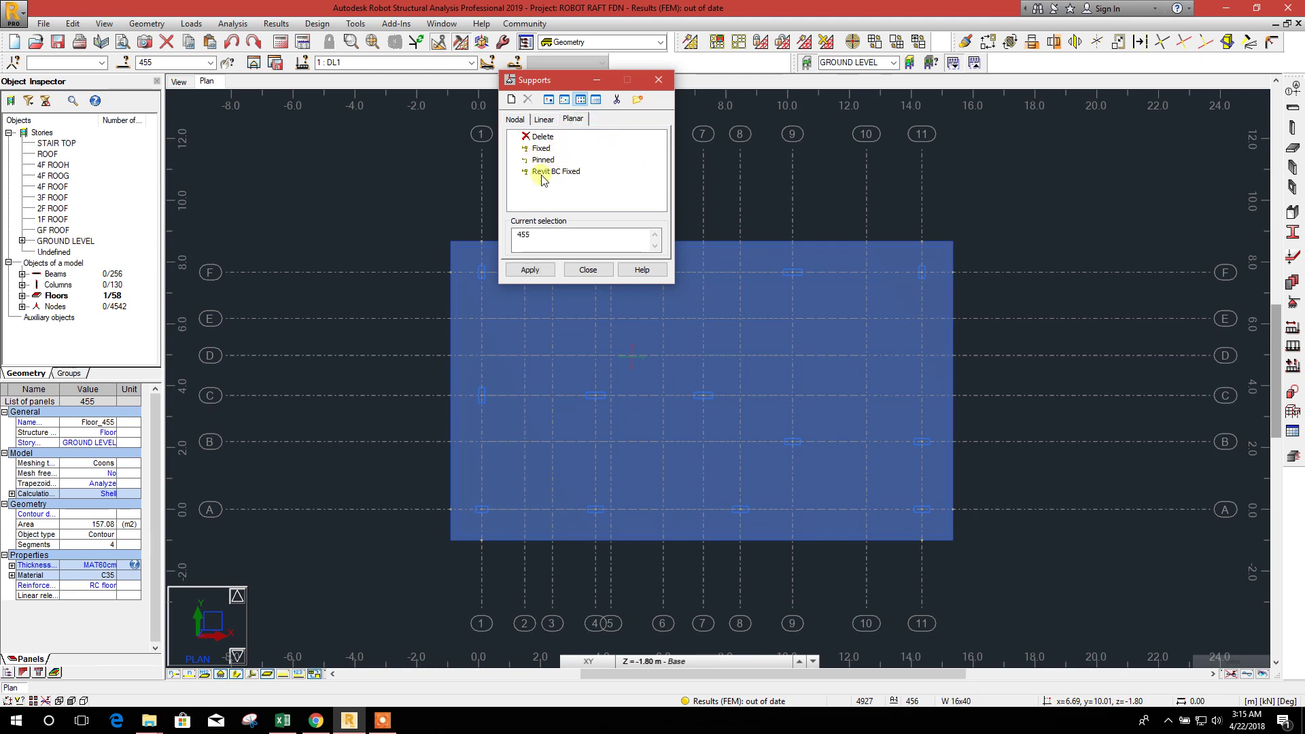
{"action": "left_click", "coordinate": [512, 102]}
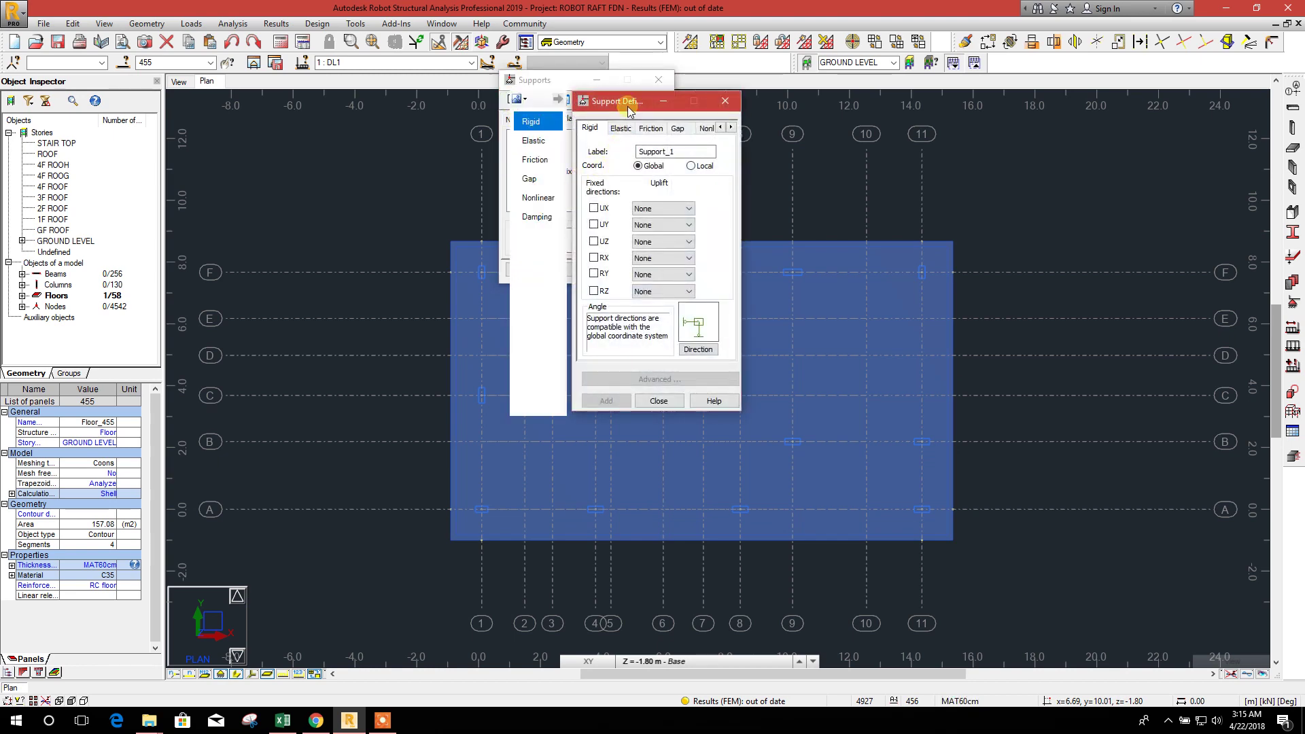
Step: Add an elastic planar support labelled ELASTIC, restrained in UX and UY, to the support list
{"action": "left_click_drag", "start_coordinate": [628, 107], "coordinate": [642, 102]}
{"action": "left_click", "coordinate": [640, 123]}
{"action": "left_click_drag", "start_coordinate": [695, 141], "coordinate": [607, 151]}
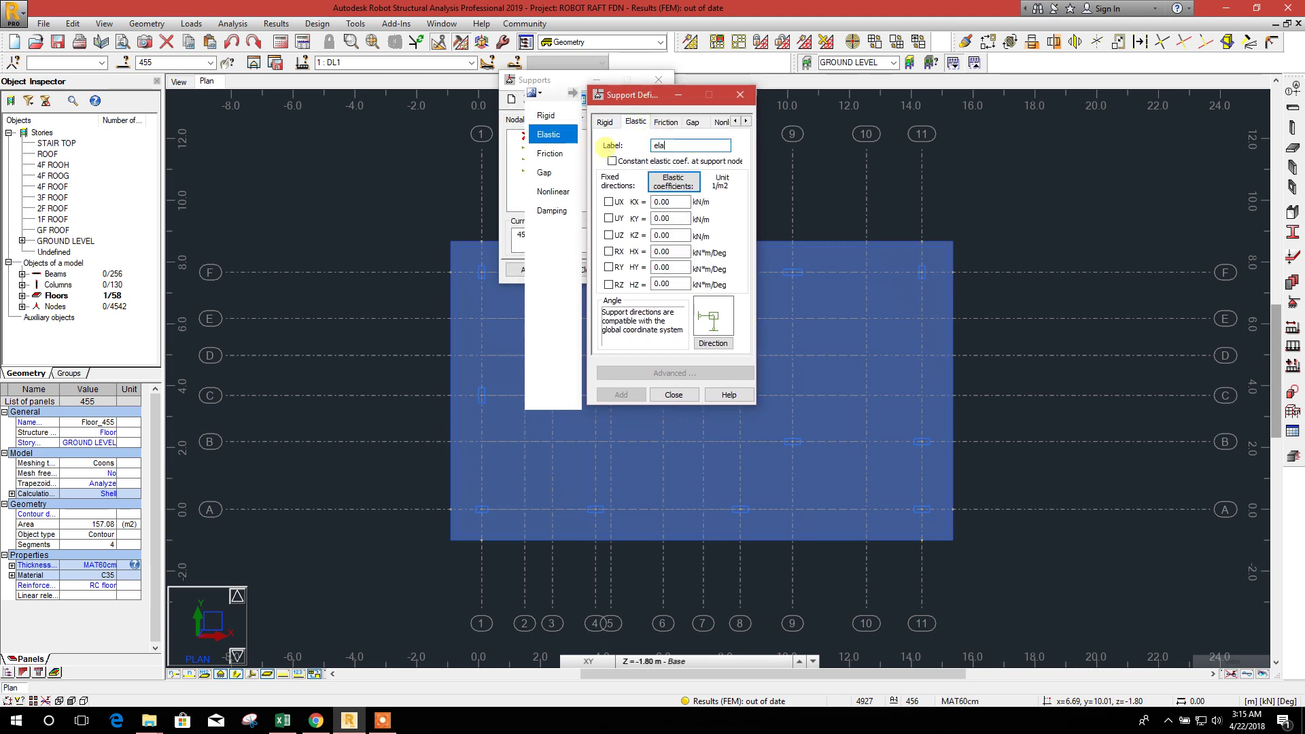
{"action": "key", "text": "BackSpace"}
{"action": "key", "text": "BackSpace"}
{"action": "key", "text": "BackSpace"}
{"action": "type", "text": "ELASTIC"}
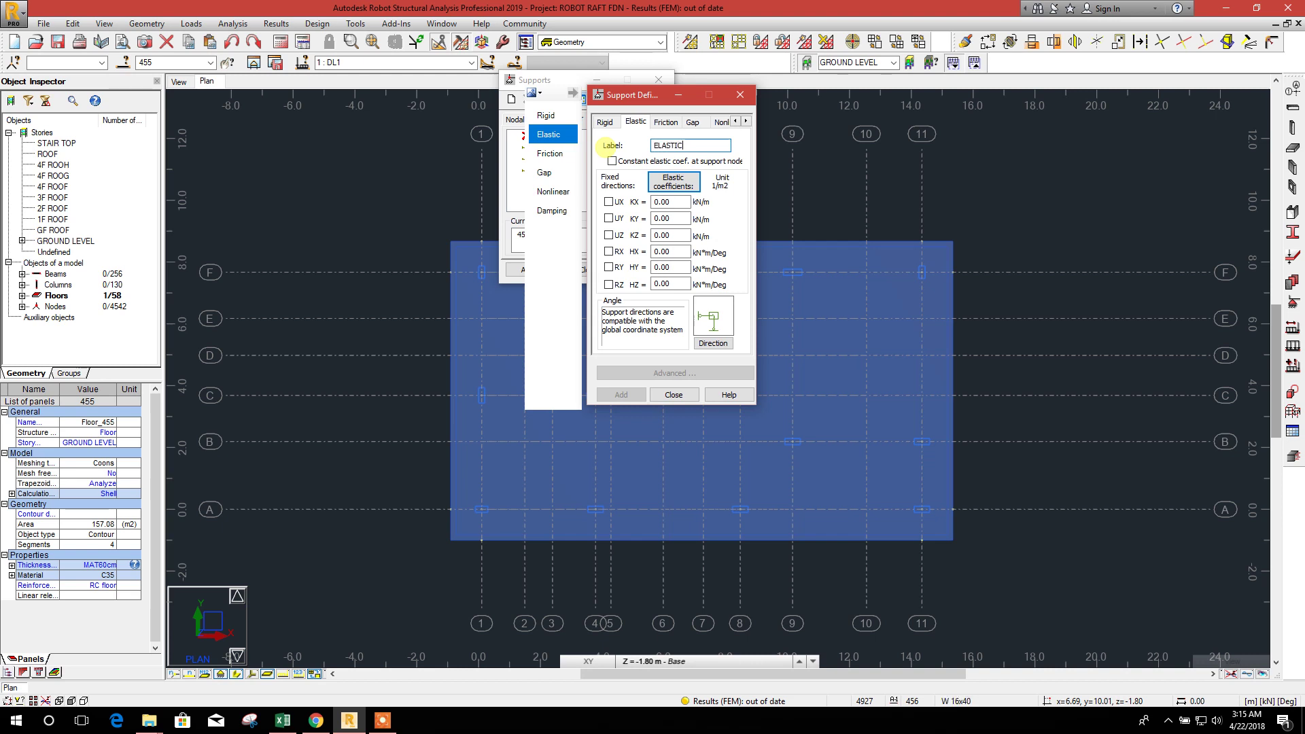
{"action": "left_click", "coordinate": [609, 202]}
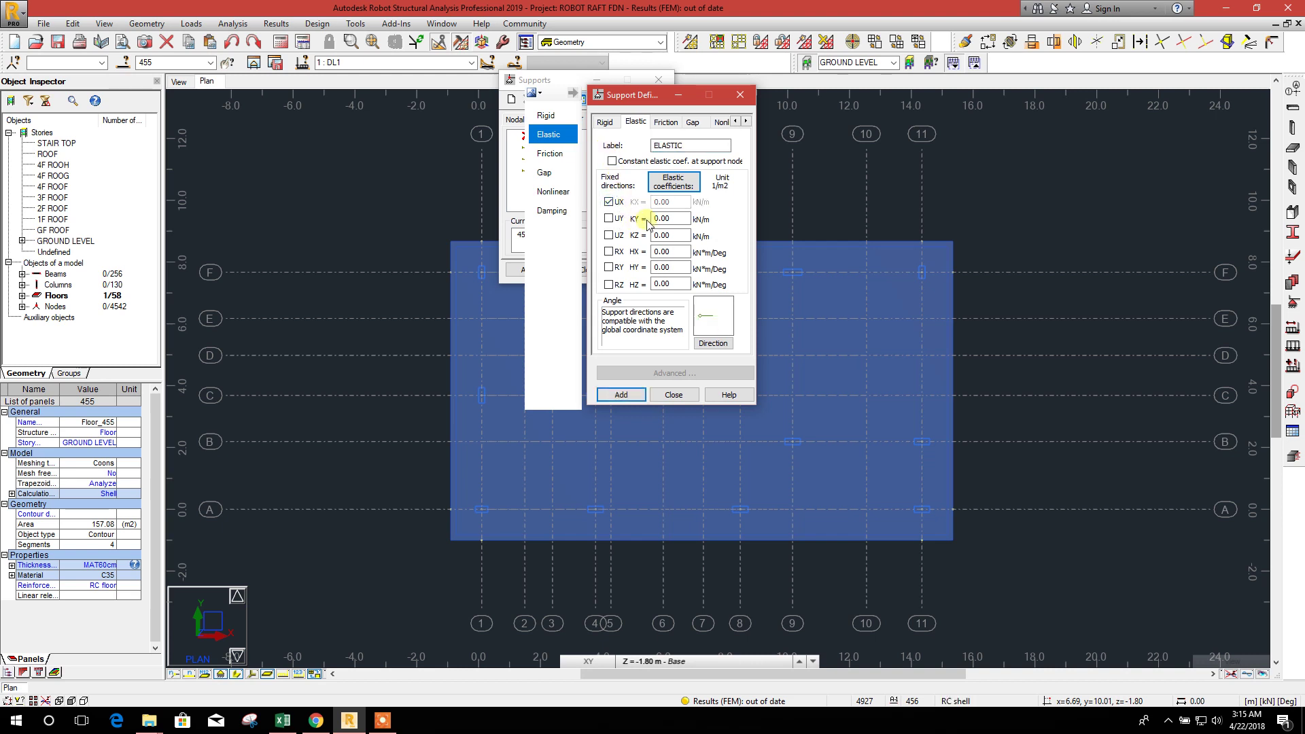
{"action": "left_click", "coordinate": [609, 219]}
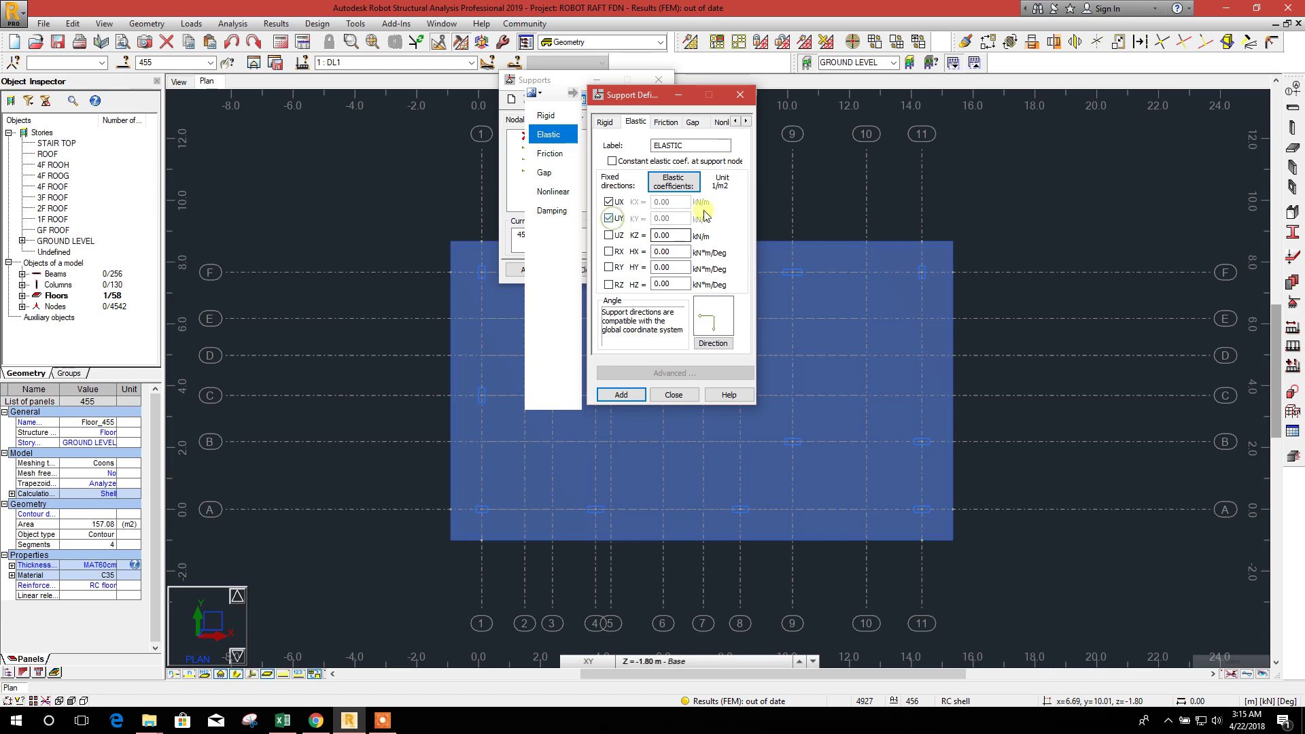
{"action": "left_click", "coordinate": [629, 396]}
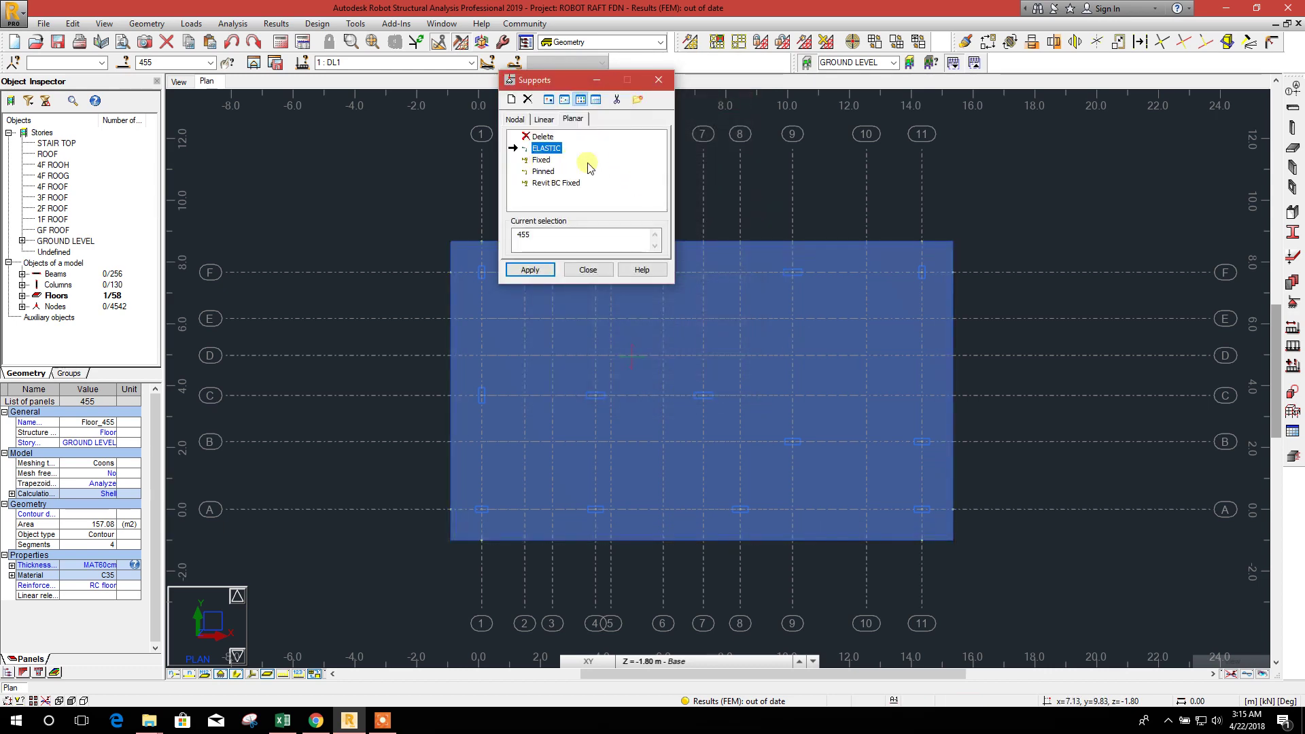
Step: Apply the ELASTIC support to the slab, close Supports, and reselect panel Floor_455
{"action": "left_click", "coordinate": [530, 270]}
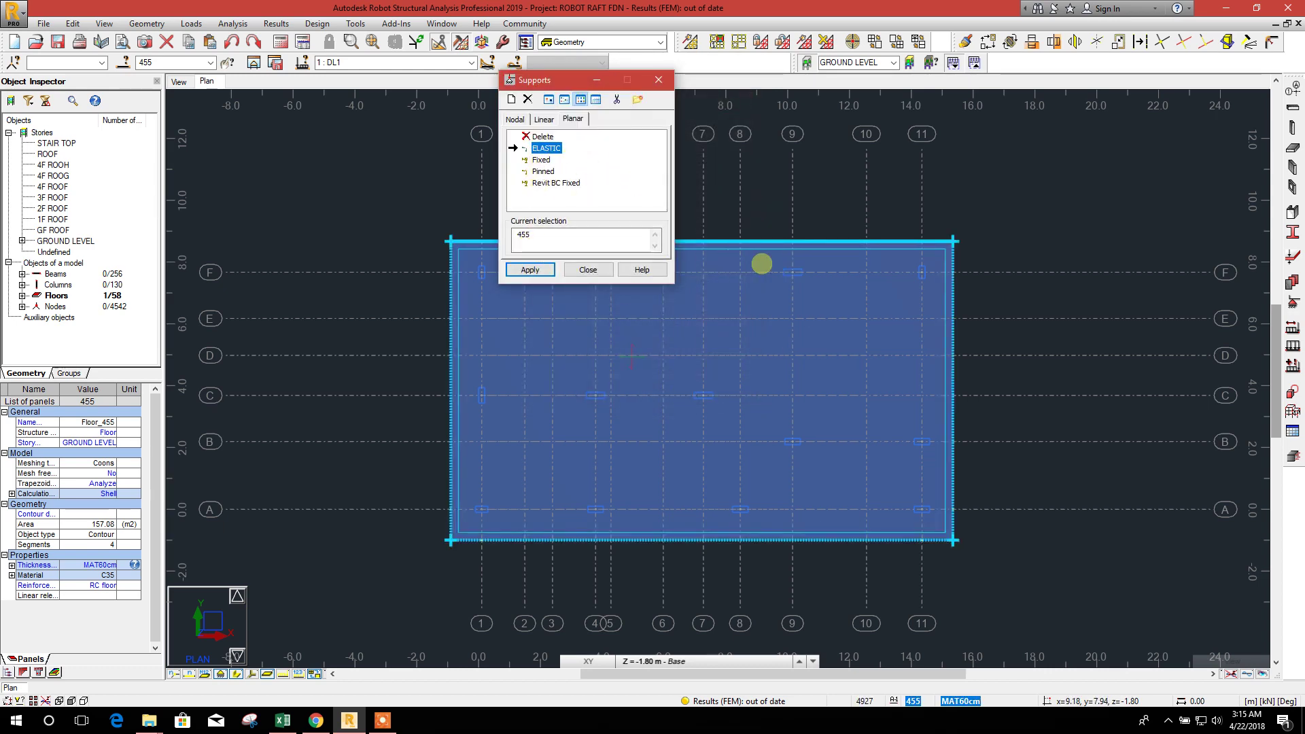
{"action": "left_click", "coordinate": [531, 270]}
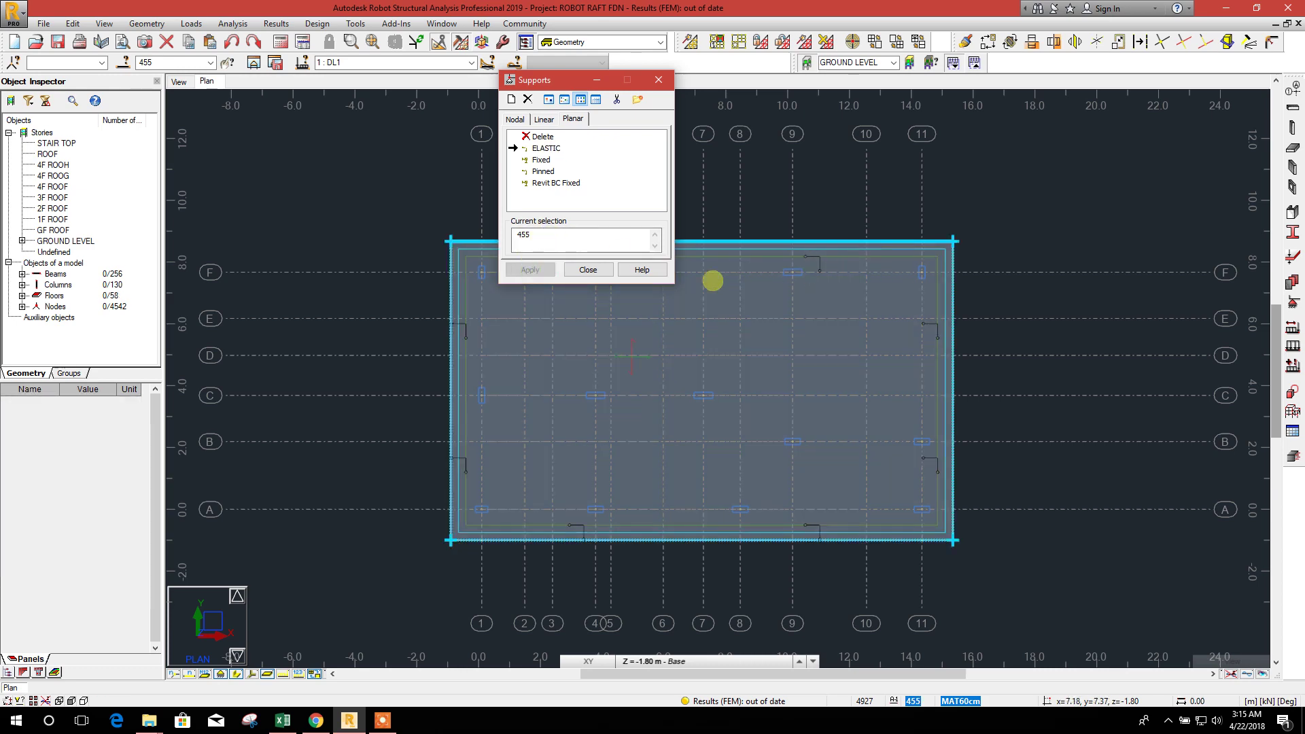
{"action": "left_click", "coordinate": [588, 270]}
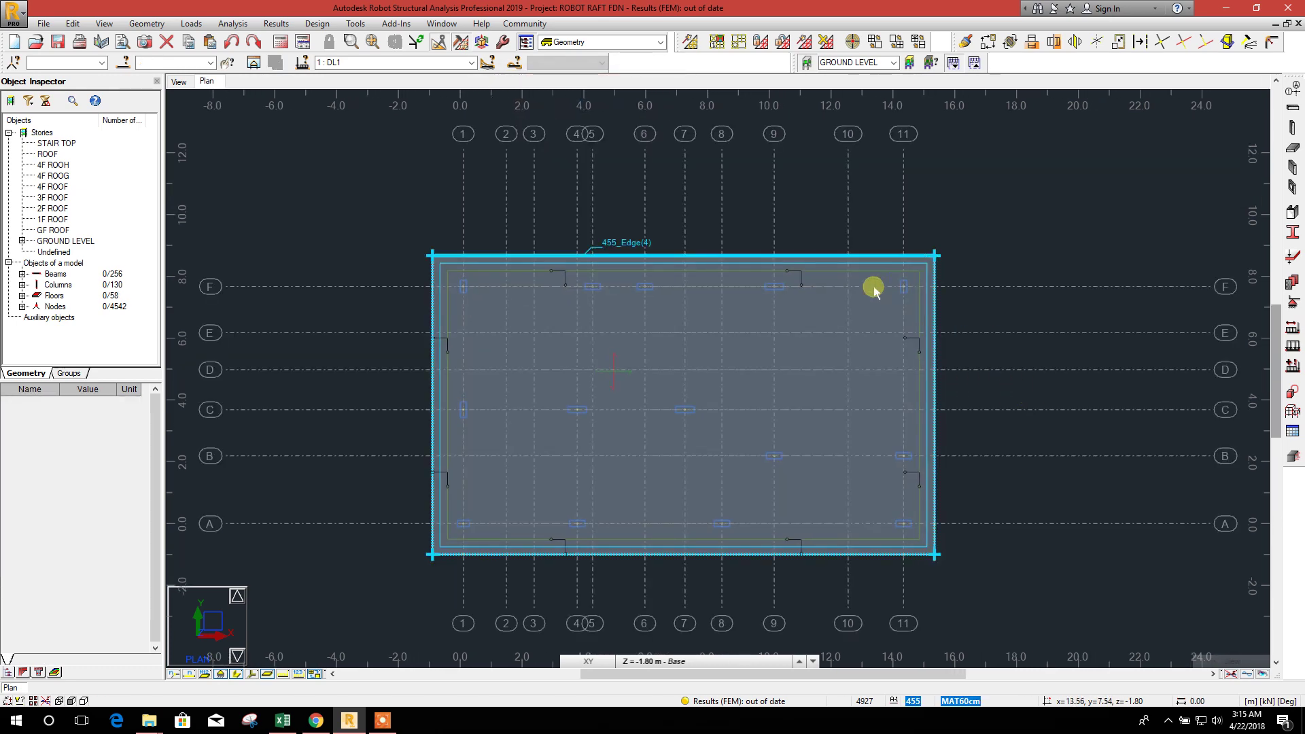
{"action": "mouse_move", "coordinate": [1034, 283]}
{"action": "middle_mouse_down"}
{"action": "mouse_move", "coordinate": [1038, 271]}
{"action": "mouse_move", "coordinate": [1034, 300]}
{"action": "middle_mouse_up"}
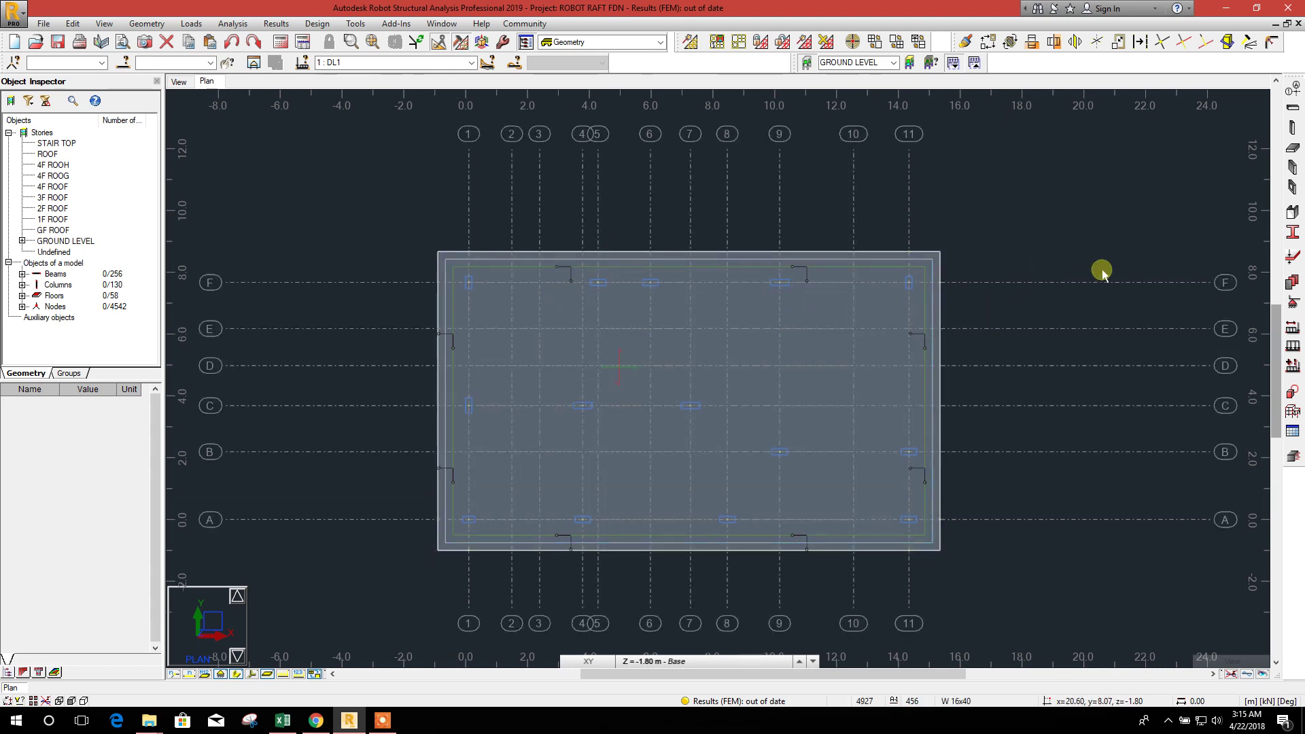
{"action": "middle_click_drag", "start_coordinate": [1102, 272], "coordinate": [1099, 277]}
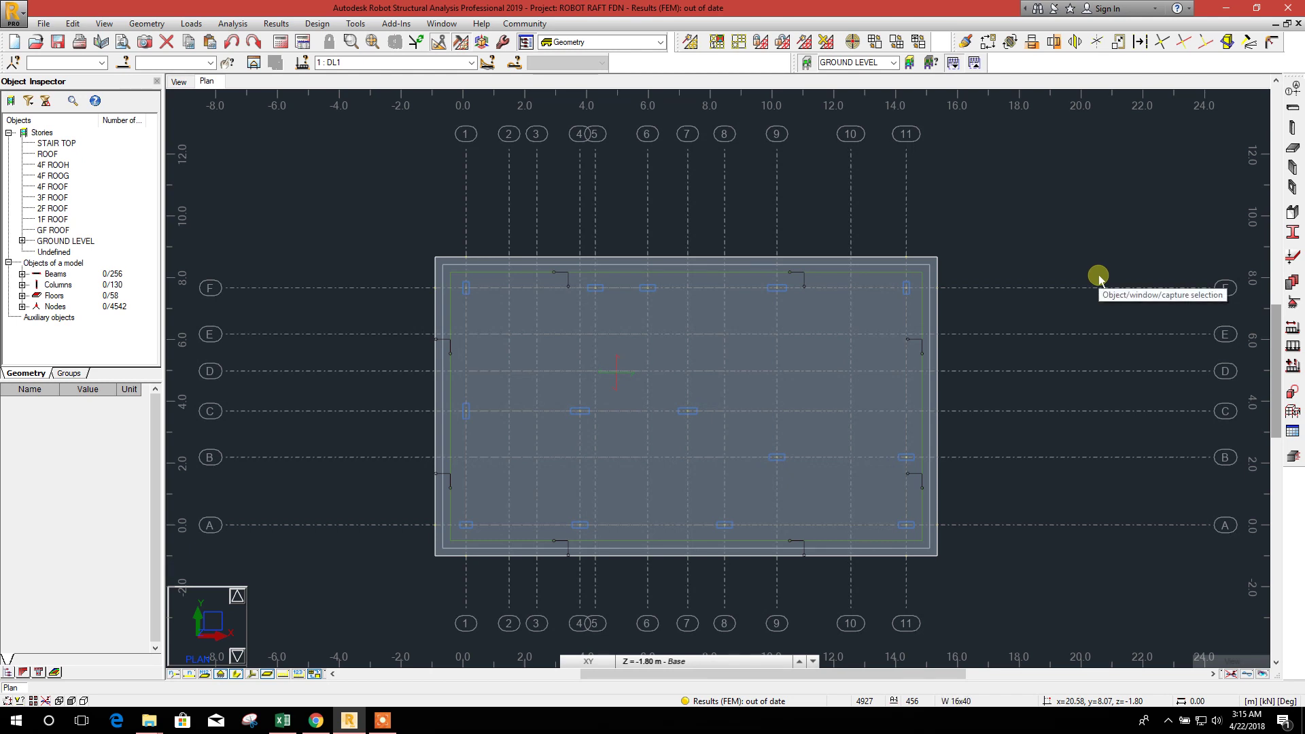
{"action": "left_click", "coordinate": [884, 277]}
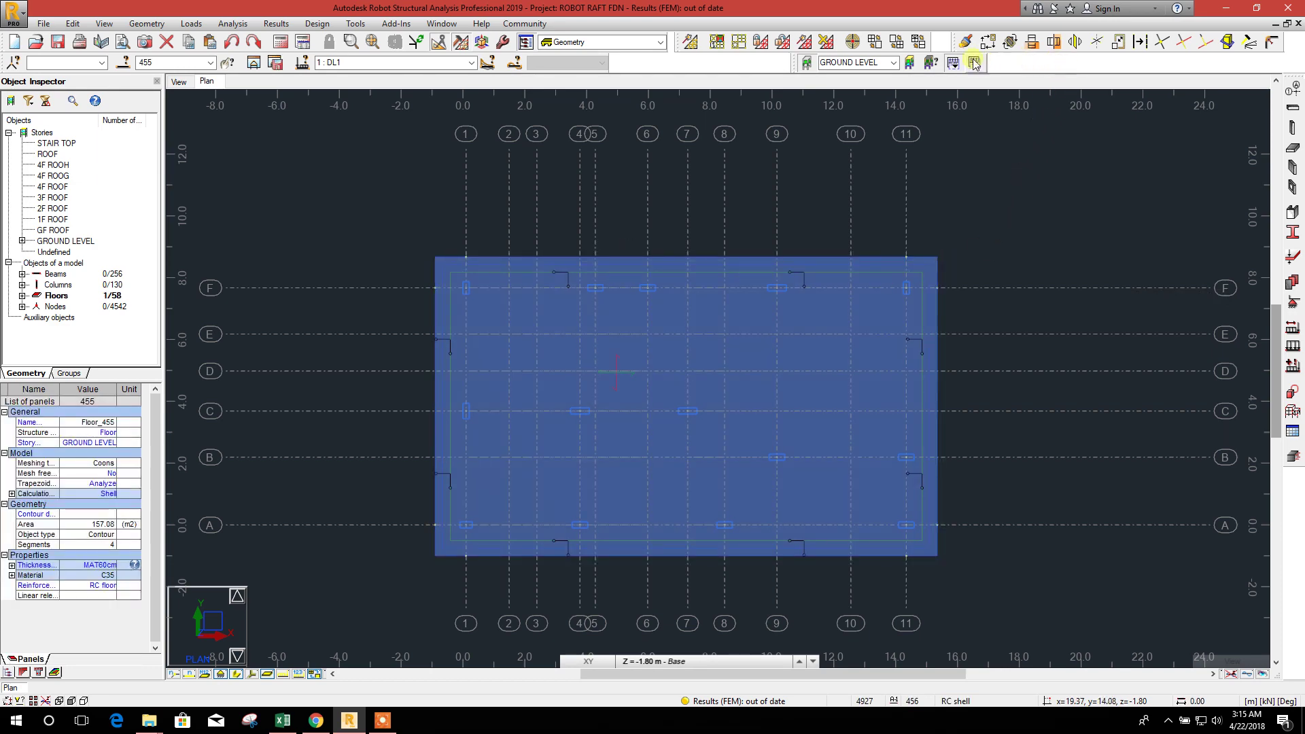
Step: Set panel 455 meshing to Delaunay and Kang with mesh emitters at support nodes
{"action": "left_click", "coordinate": [738, 45]}
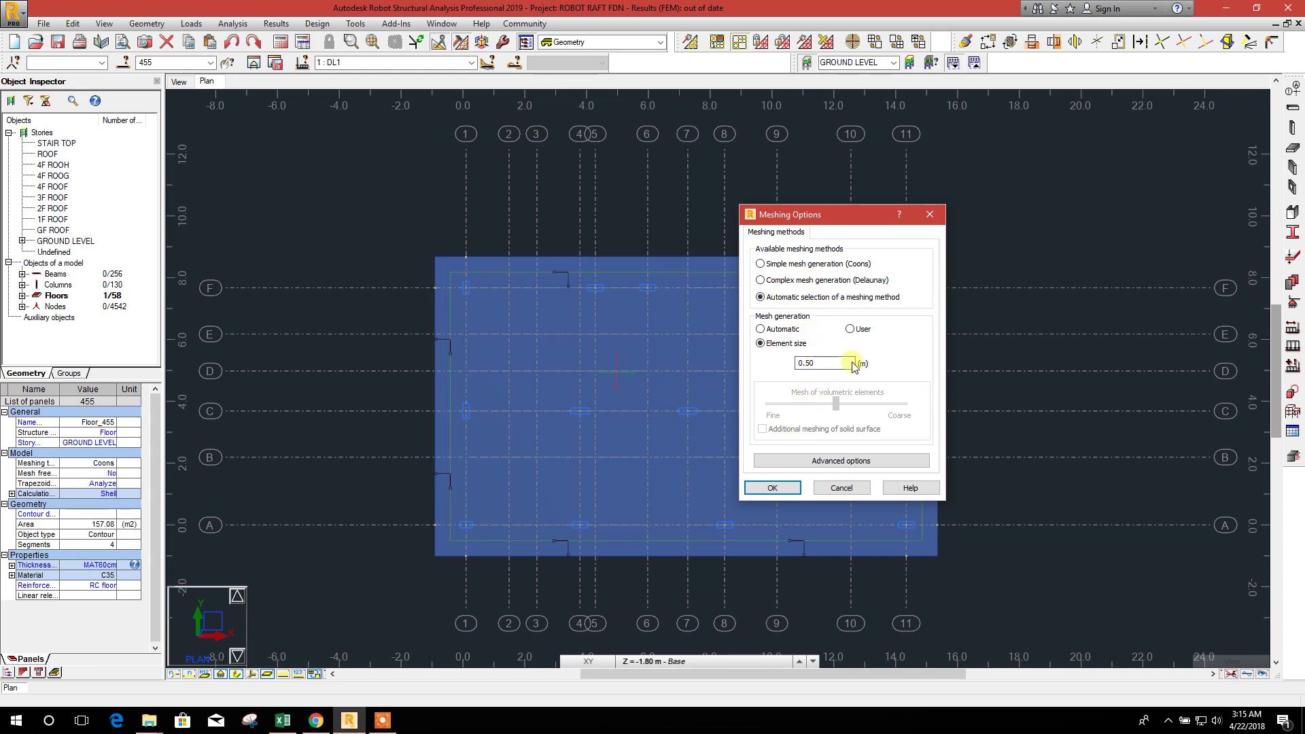
{"action": "left_click", "coordinate": [865, 463]}
{"action": "left_click", "coordinate": [491, 254]}
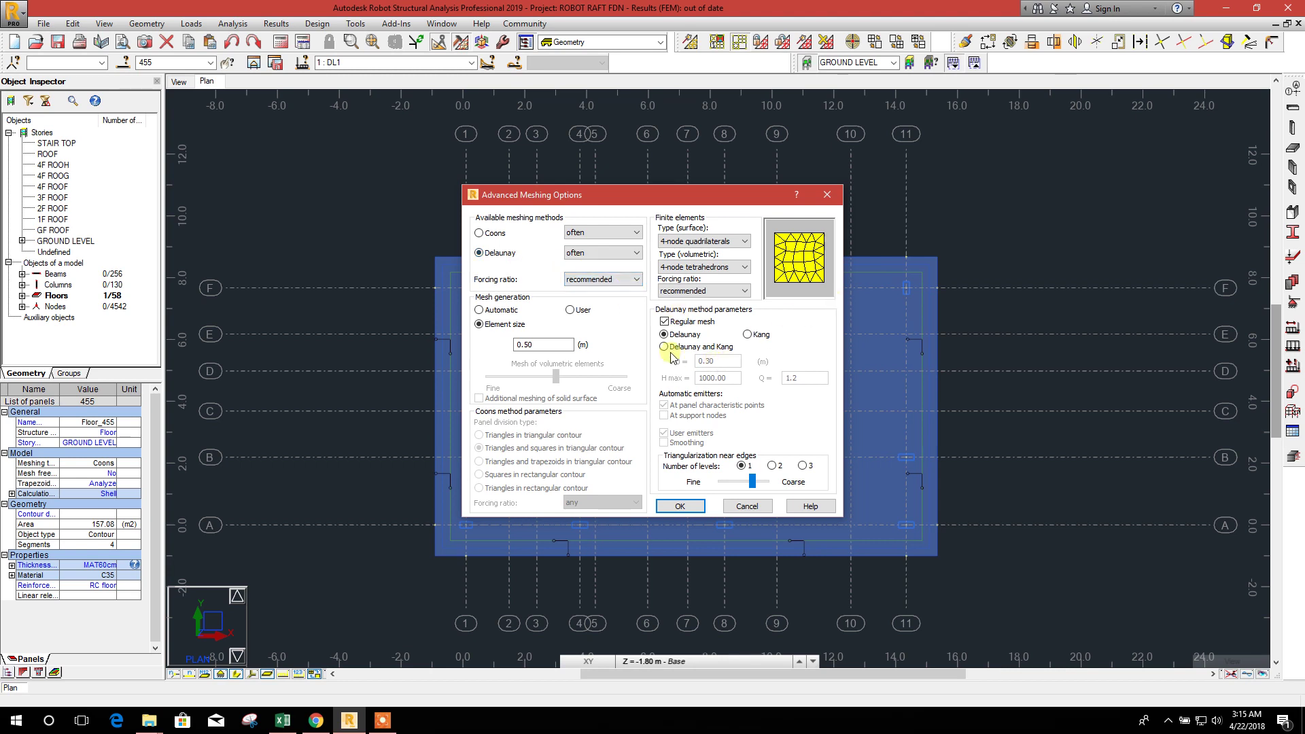
{"action": "left_click", "coordinate": [665, 347]}
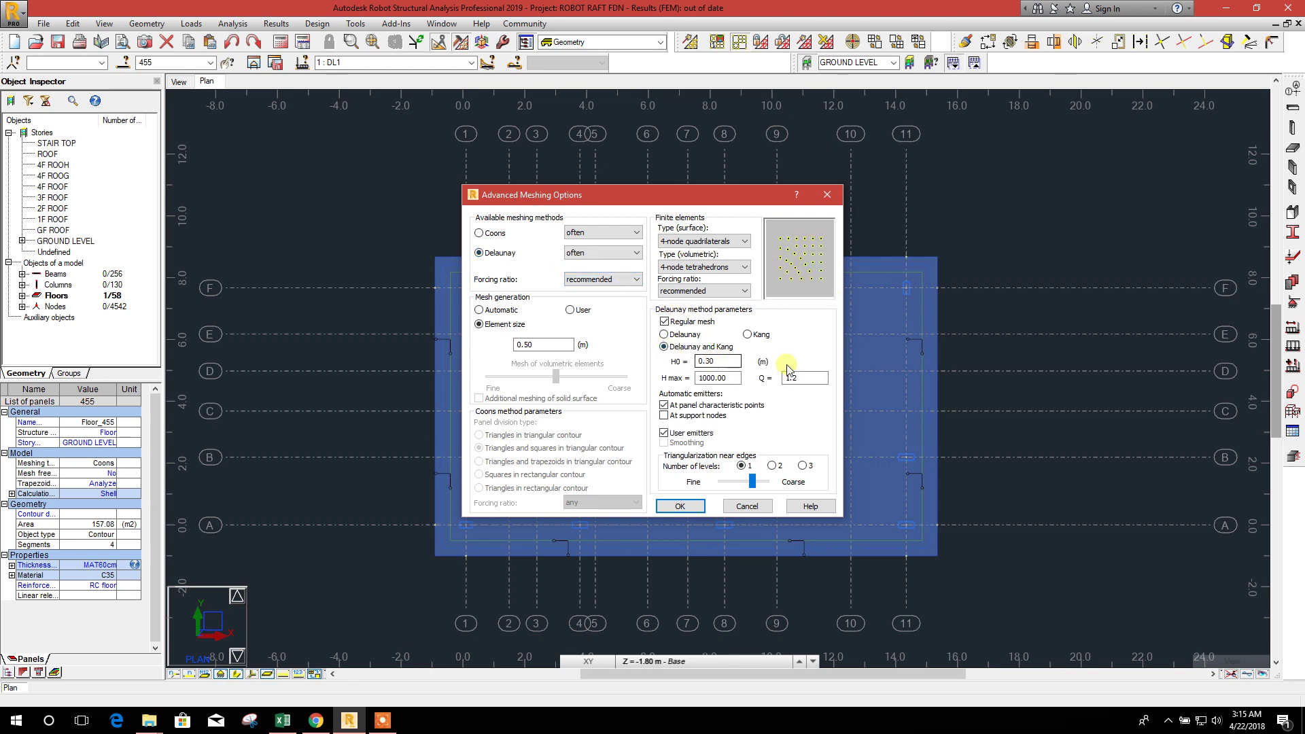
{"action": "left_click", "coordinate": [664, 416]}
{"action": "left_click_drag", "start_coordinate": [676, 194], "coordinate": [747, 182]}
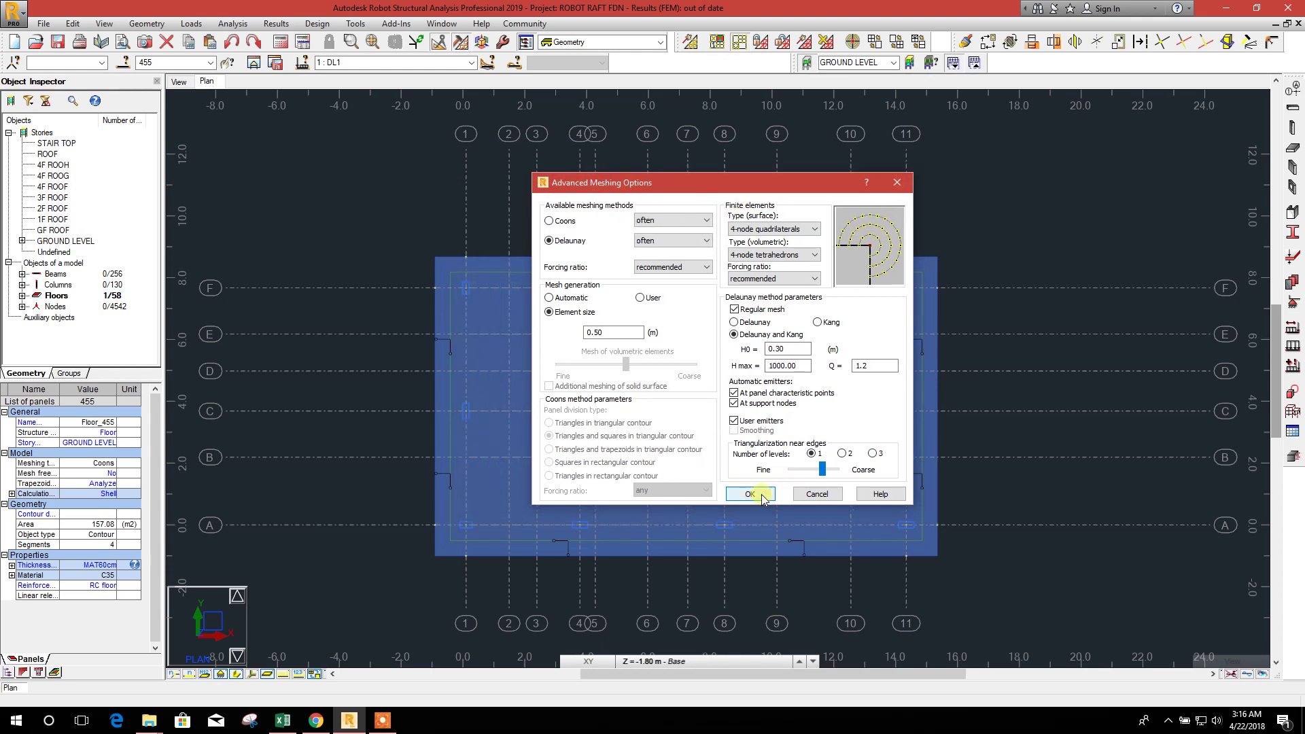
{"action": "left_click", "coordinate": [751, 495]}
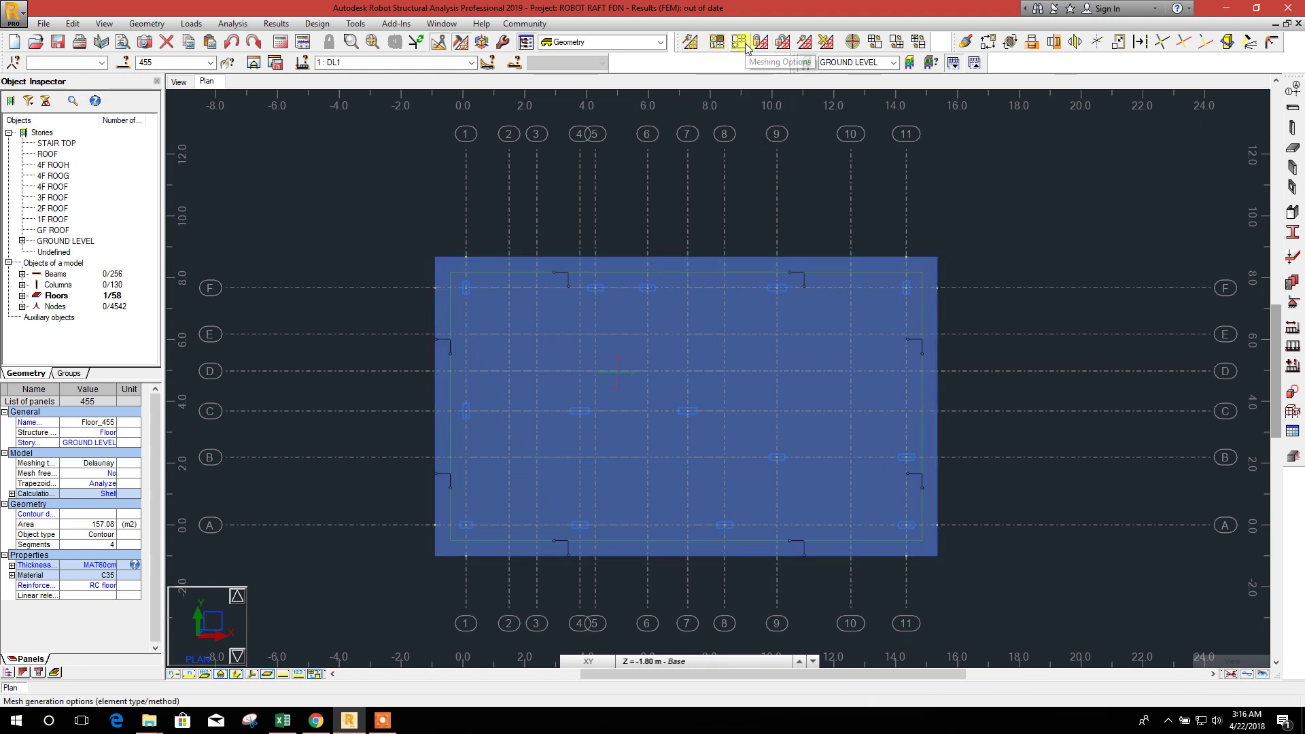
Step: Generate the calculation model, meshing the slab into 4,542 nodes and 5,547 elements
{"action": "left_click", "coordinate": [692, 43]}
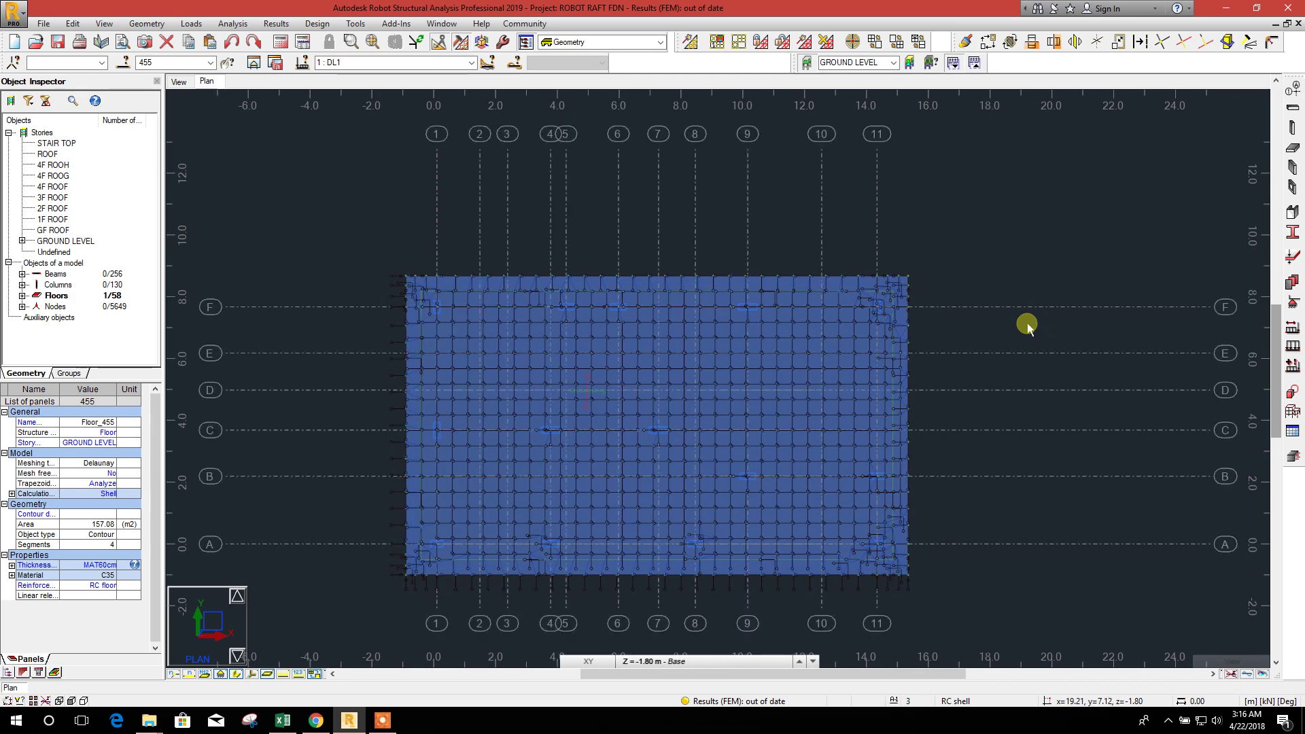
{"action": "middle_click_drag", "start_coordinate": [992, 243], "coordinate": [976, 242]}
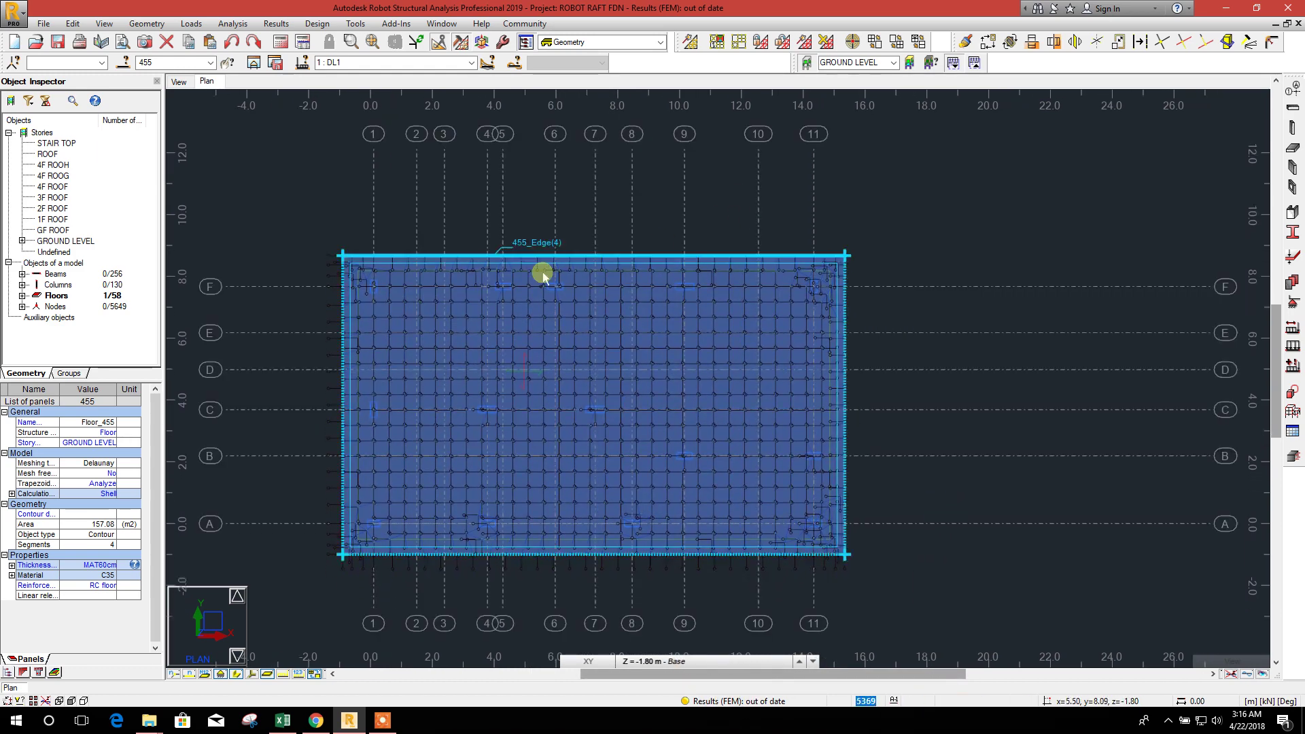
Step: Run the static analysis through the UZ instability warning at node 4183
{"action": "left_click", "coordinate": [280, 41]}
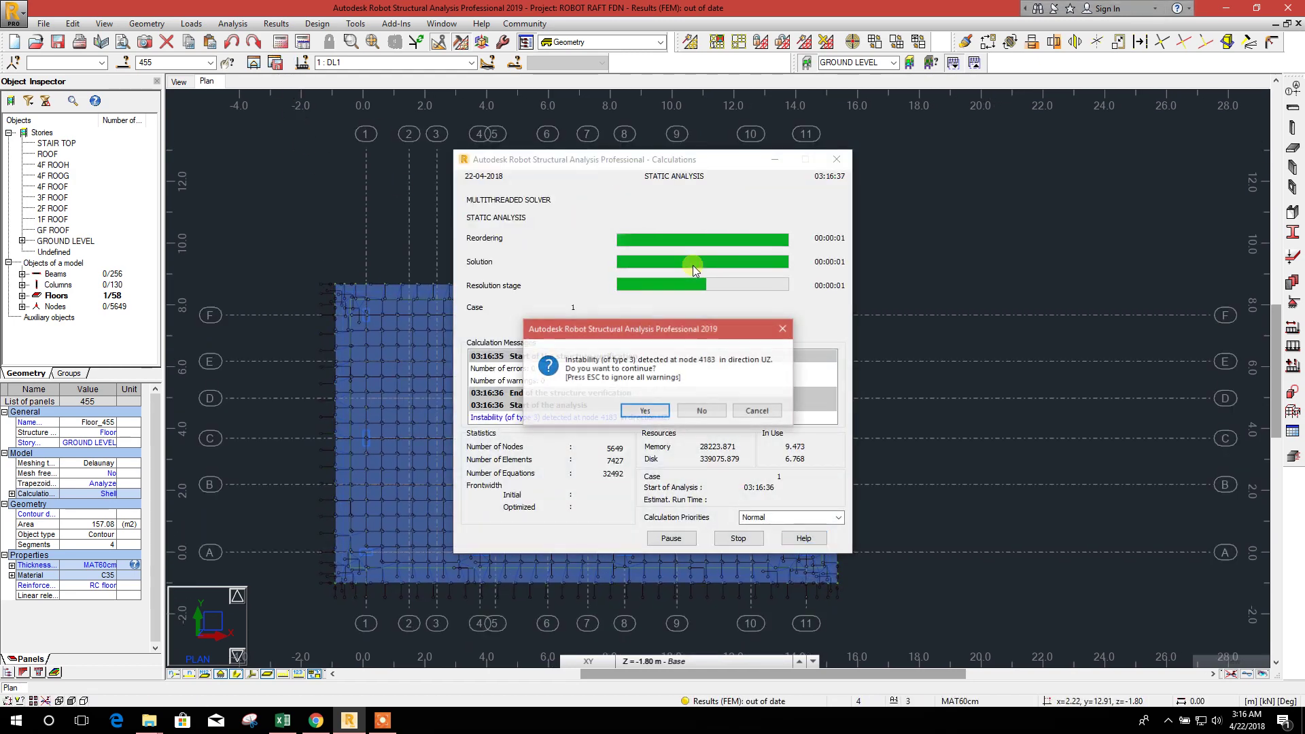
{"action": "left_click", "coordinate": [700, 411]}
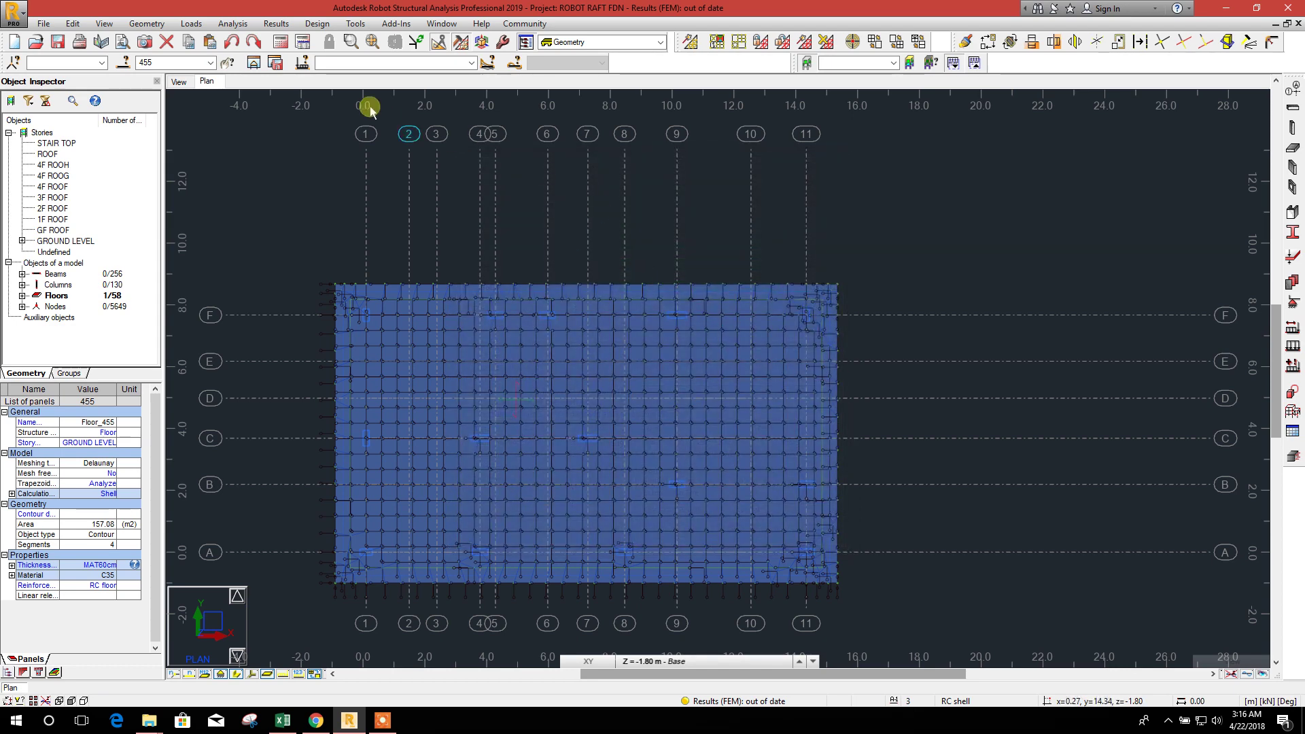
{"action": "left_click", "coordinate": [281, 41]}
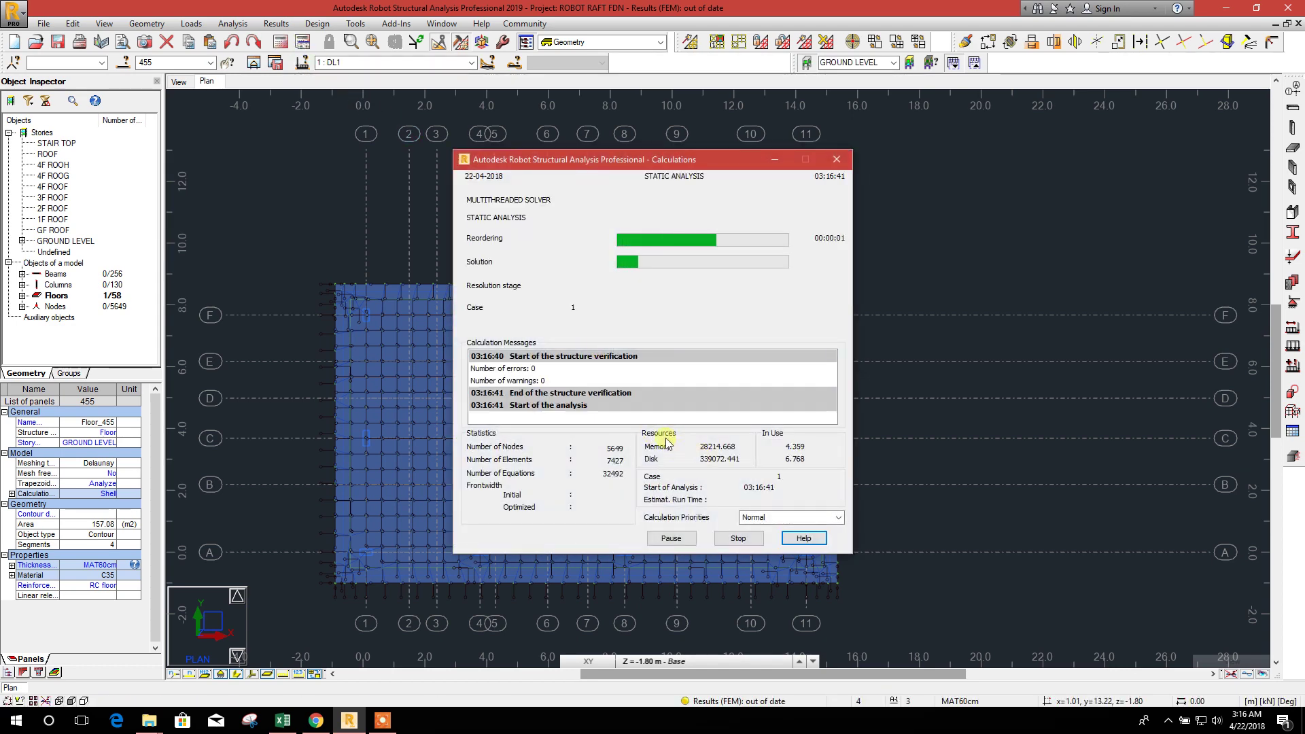
{"action": "left_click", "coordinate": [643, 410]}
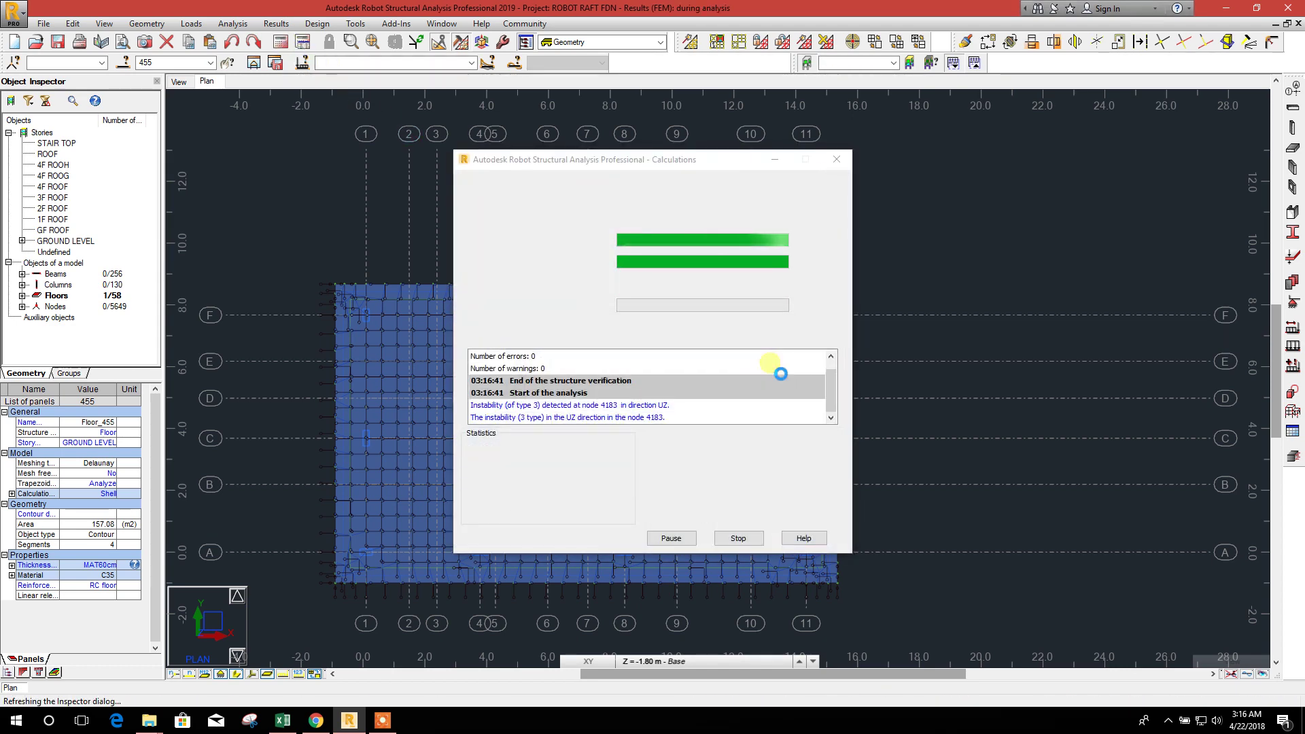
{"action": "left_click", "coordinate": [986, 135]}
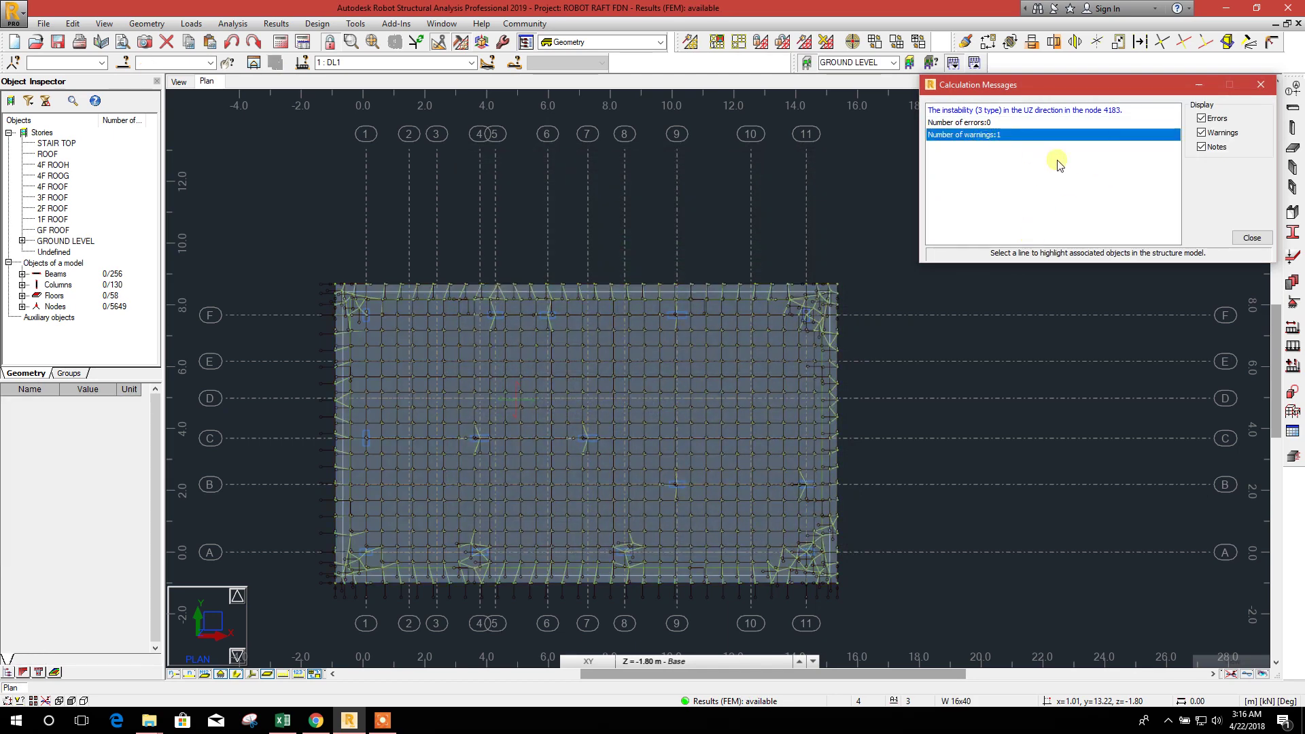
{"action": "left_click", "coordinate": [1252, 237]}
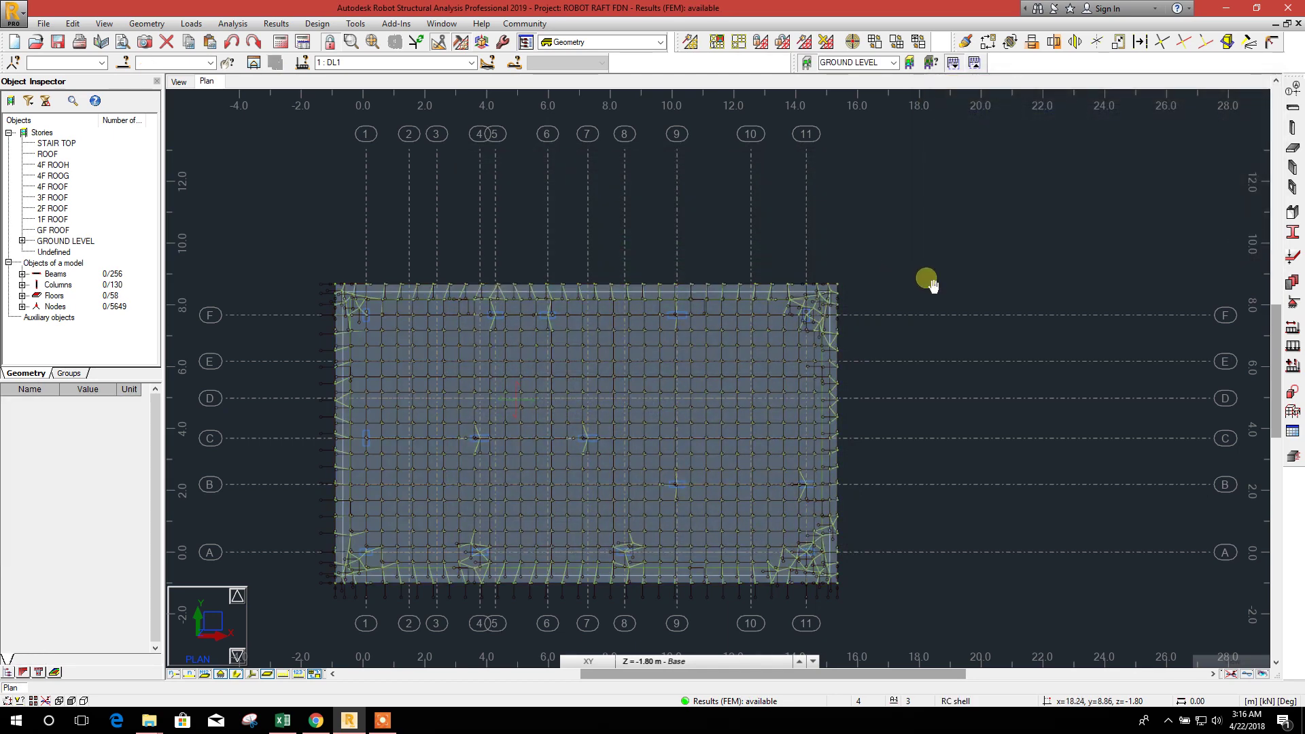
{"action": "middle_click_drag", "start_coordinate": [926, 280], "coordinate": [949, 259]}
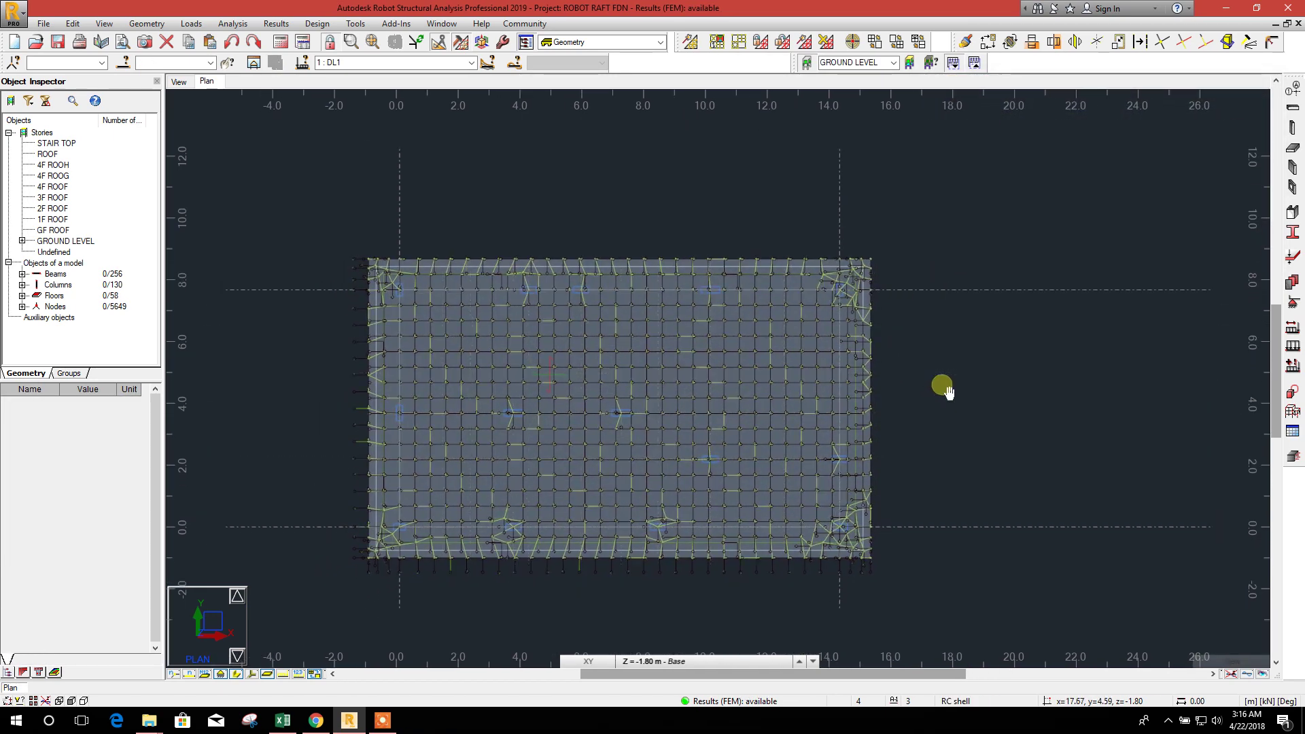
{"action": "middle_click_drag", "start_coordinate": [938, 398], "coordinate": [945, 390]}
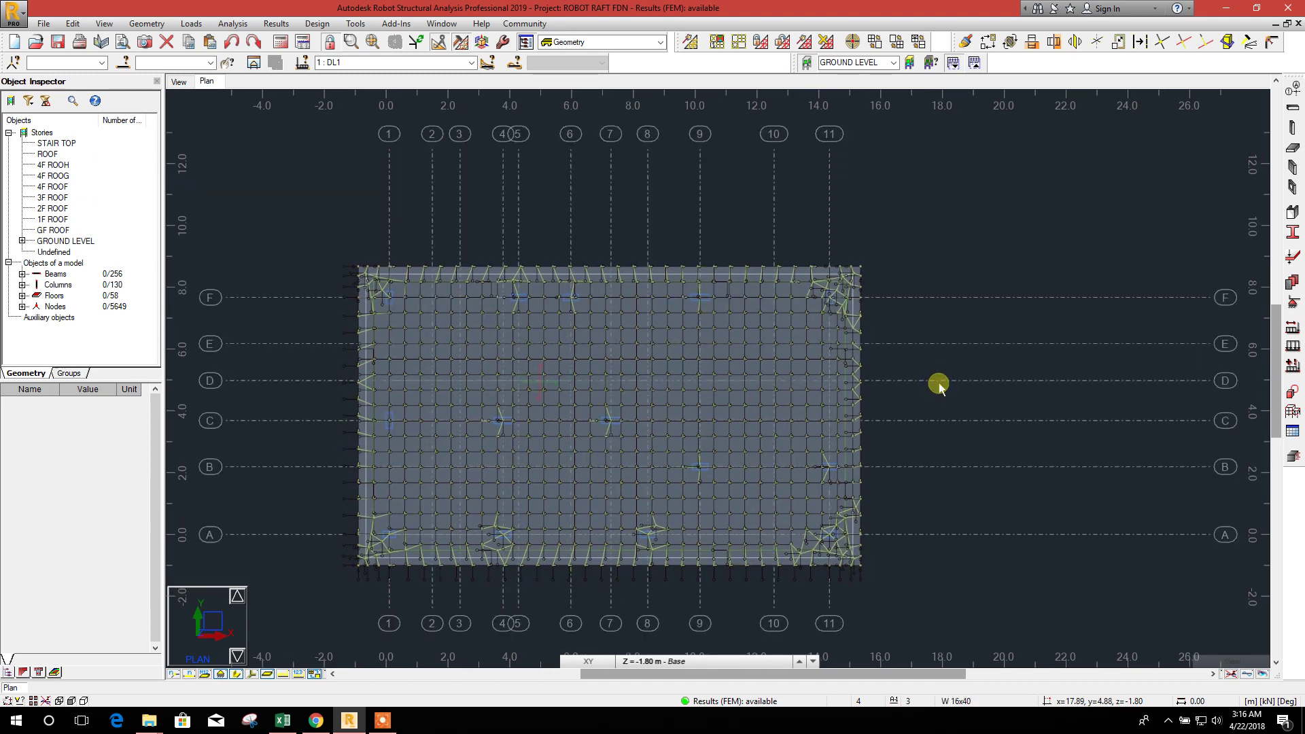
{"action": "middle_click_drag", "start_coordinate": [939, 384], "coordinate": [914, 364]}
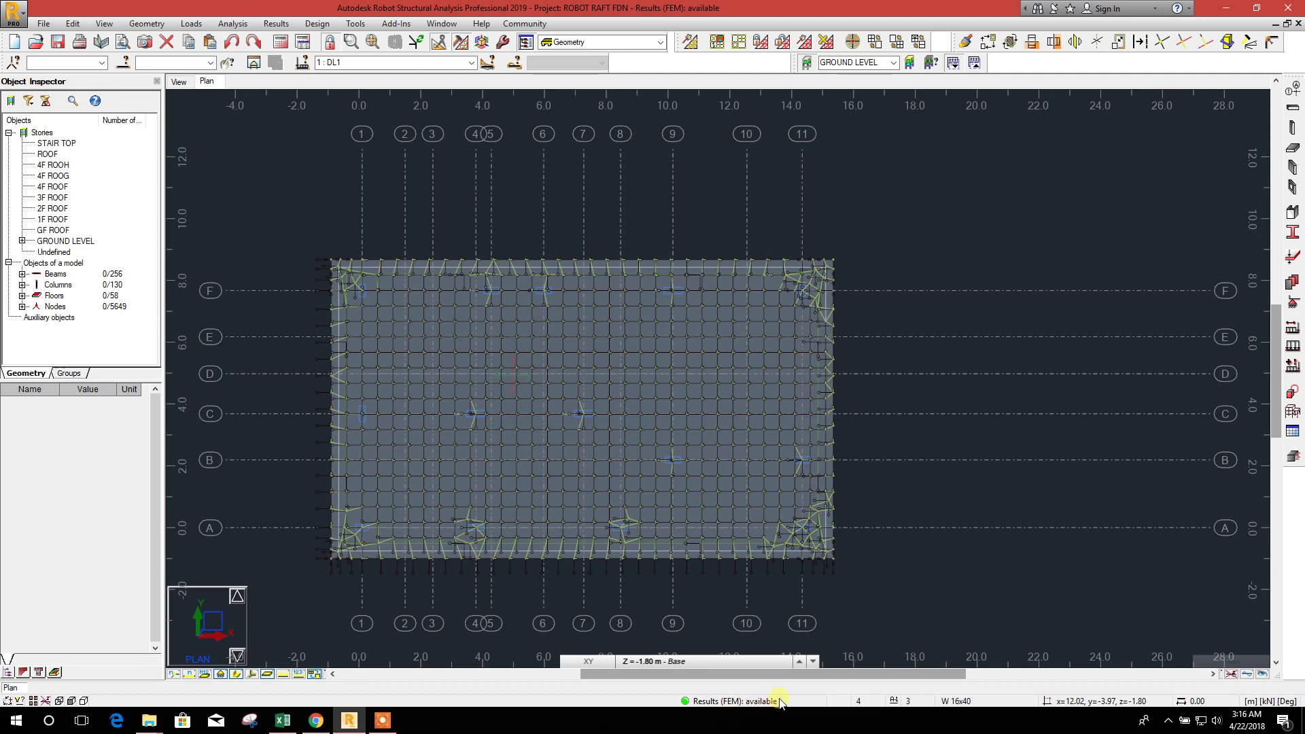
{"action": "middle_click_drag", "start_coordinate": [920, 364], "coordinate": [945, 339]}
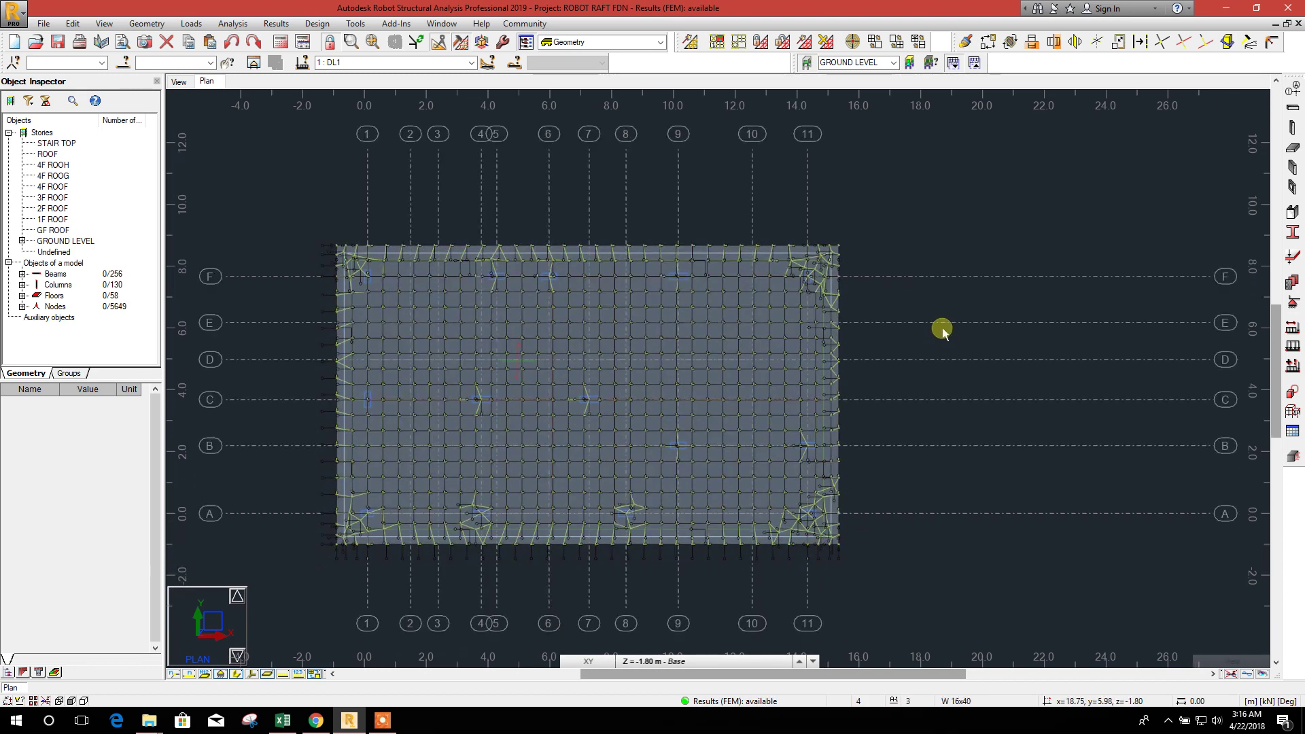
{"action": "mouse_move", "coordinate": [941, 331]}
{"action": "middle_mouse_down"}
{"action": "mouse_move", "coordinate": [943, 318]}
{"action": "mouse_move", "coordinate": [933, 326]}
{"action": "middle_mouse_up"}
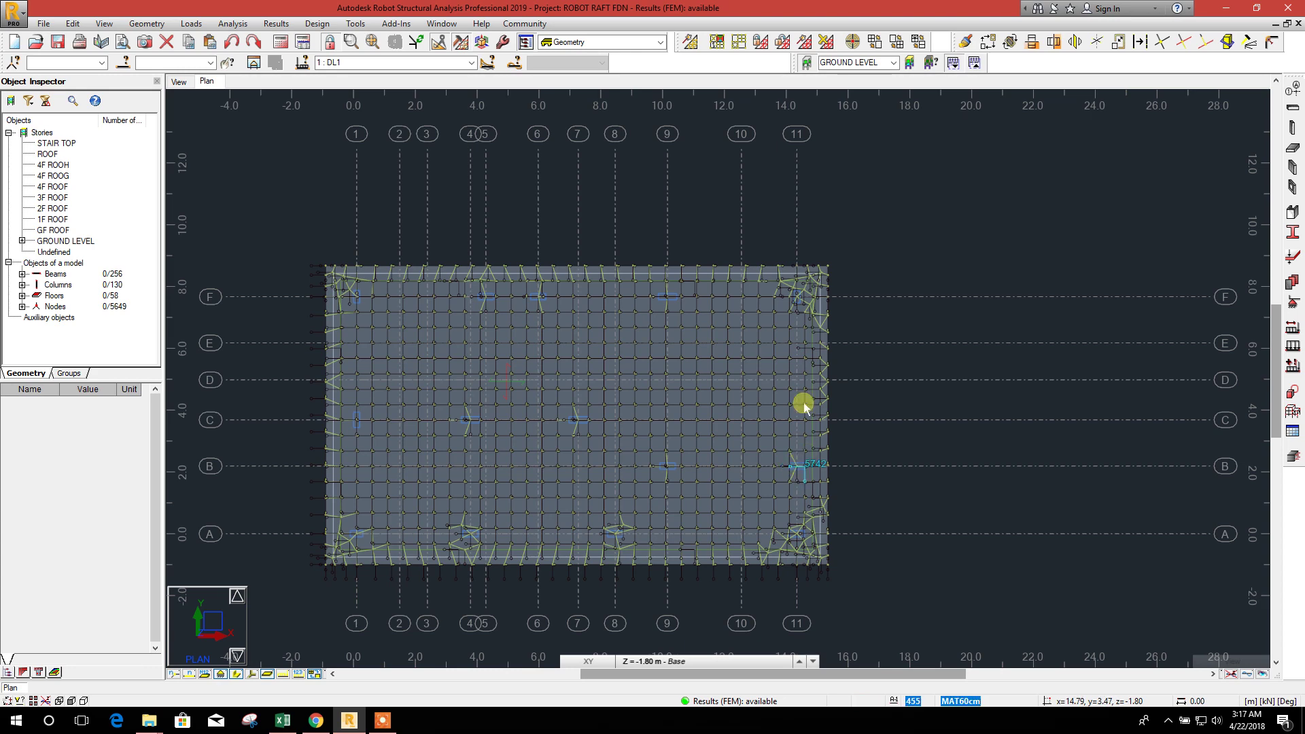
{"action": "middle_click_drag", "start_coordinate": [923, 272], "coordinate": [917, 282]}
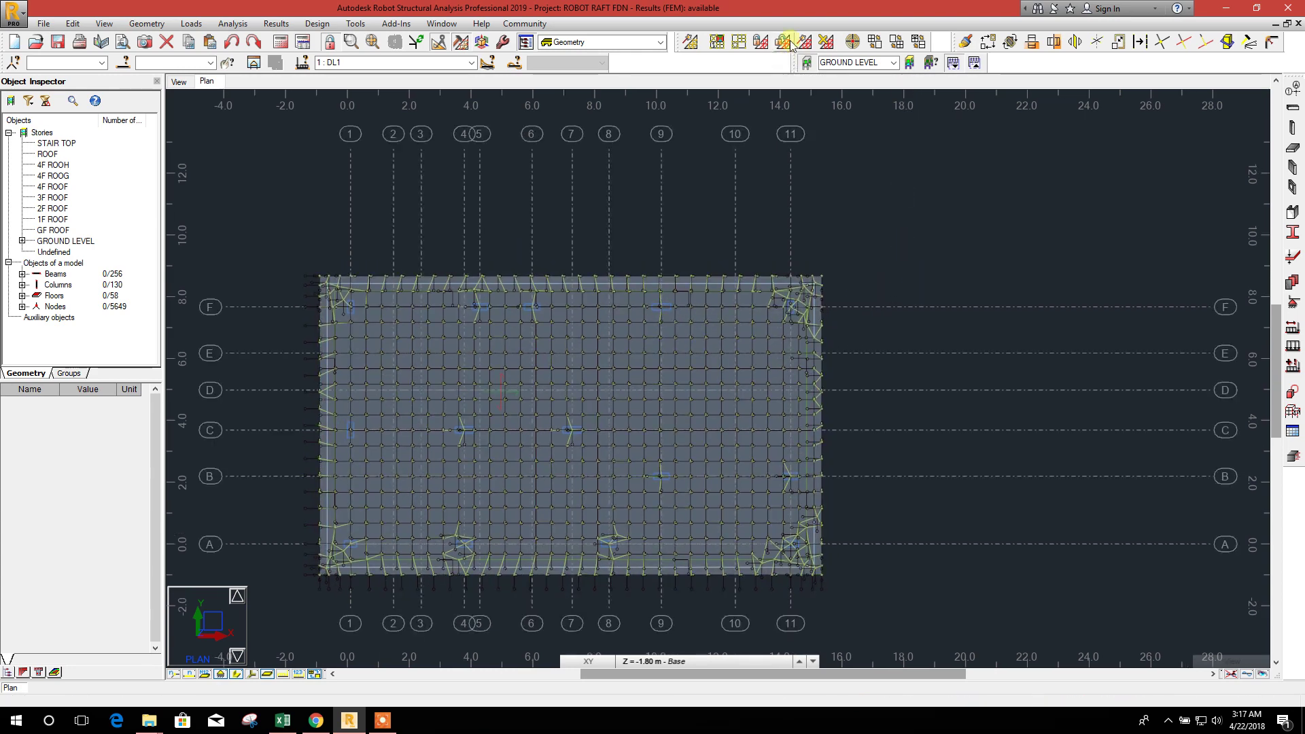
{"action": "middle_click_drag", "start_coordinate": [945, 279], "coordinate": [954, 269]}
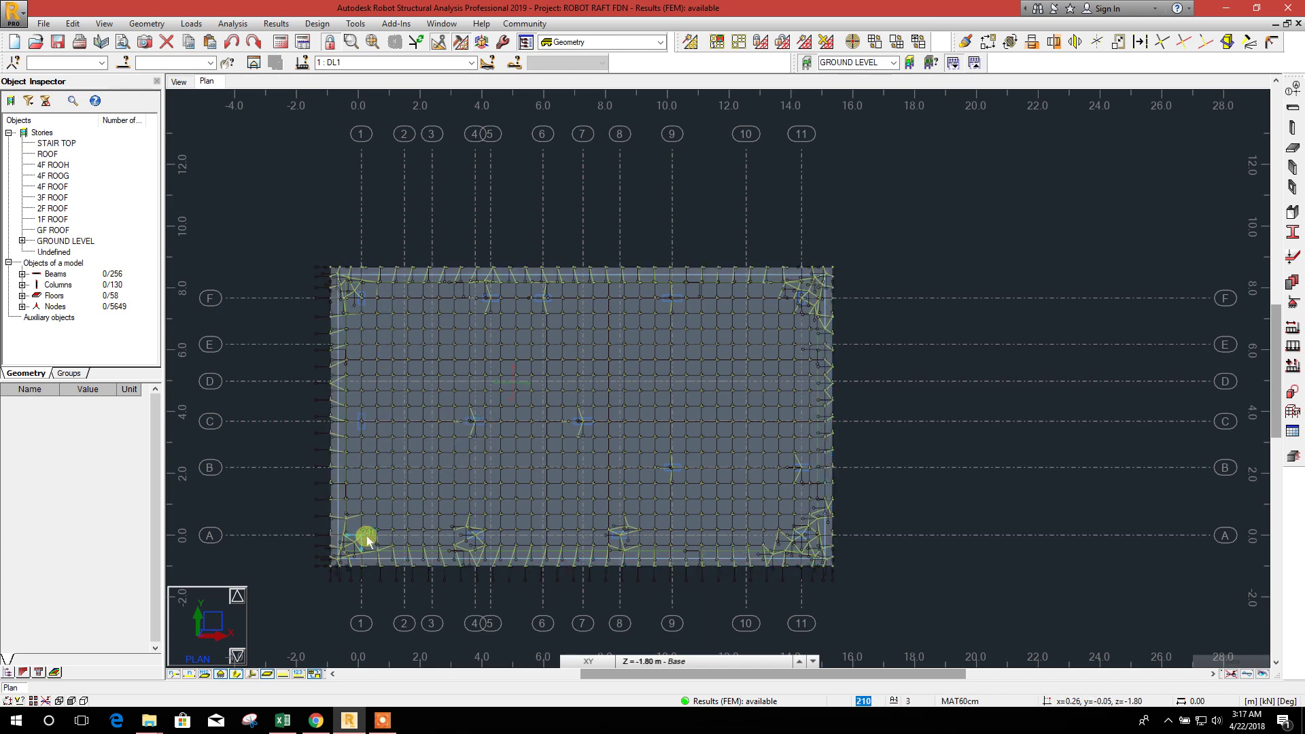
{"action": "middle_click_drag", "start_coordinate": [956, 420], "coordinate": [961, 393]}
{"action": "middle_click_drag", "start_coordinate": [959, 301], "coordinate": [969, 298]}
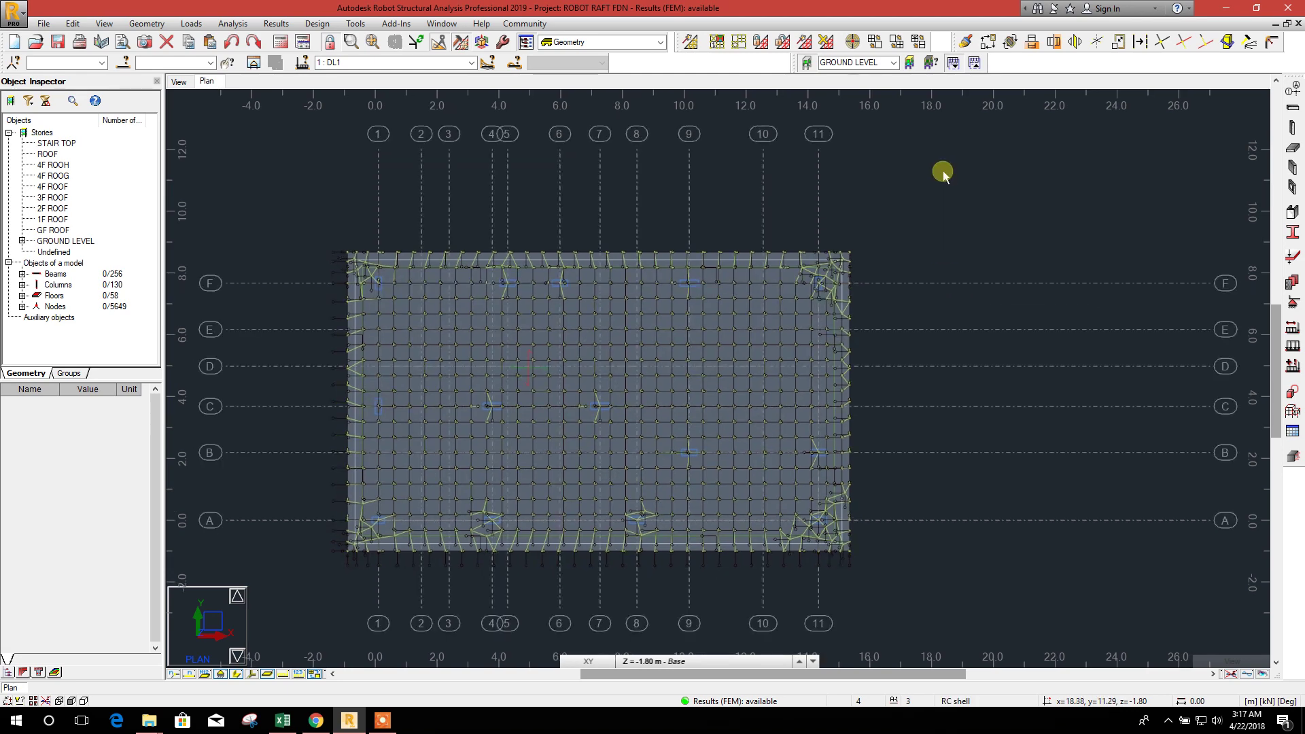
Step: Switch the workspace to the Results - maps layout
{"action": "left_click", "coordinate": [650, 45]}
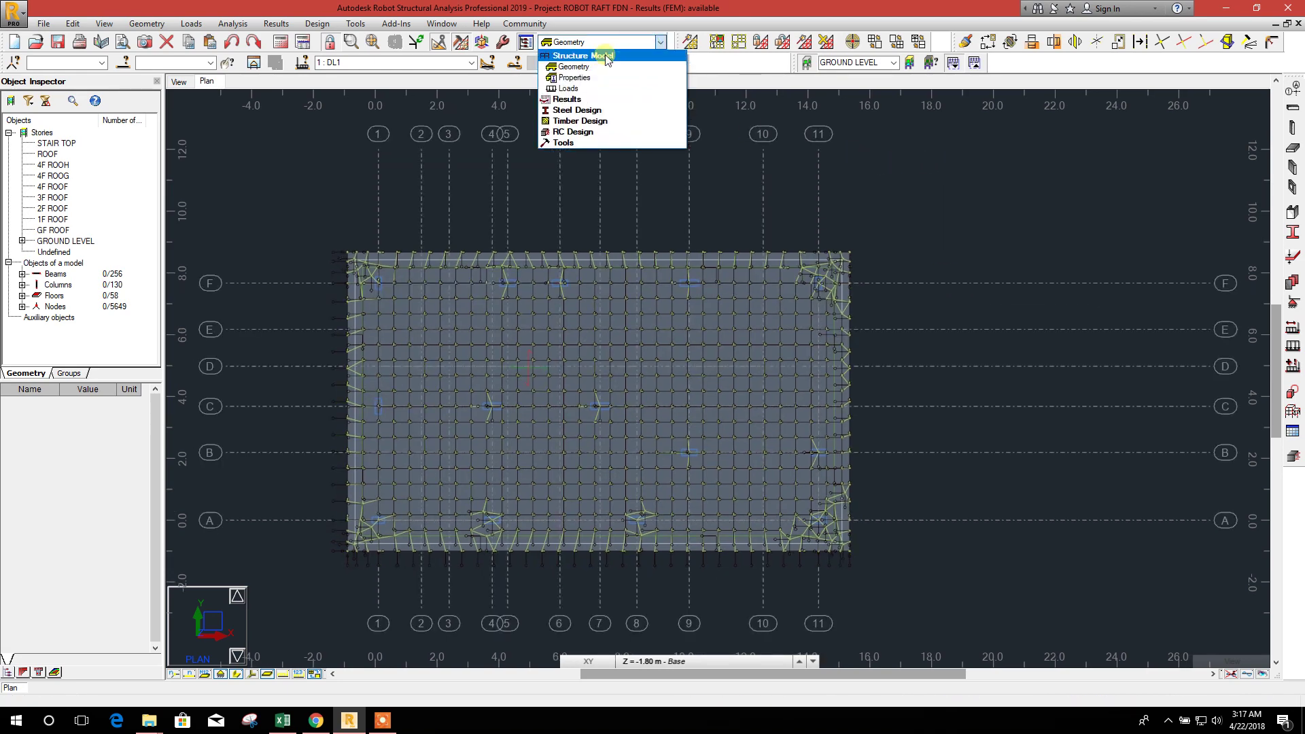
{"action": "left_click", "coordinate": [588, 101]}
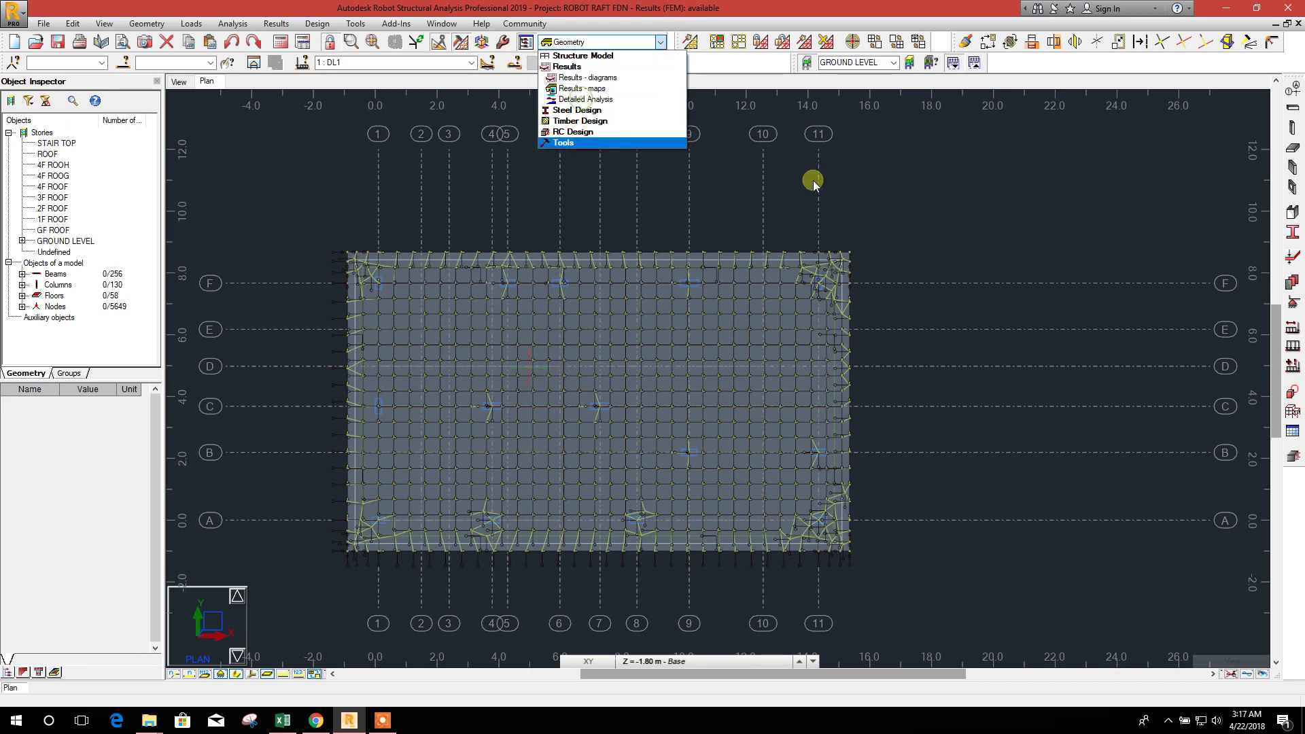
{"action": "left_click", "coordinate": [596, 89]}
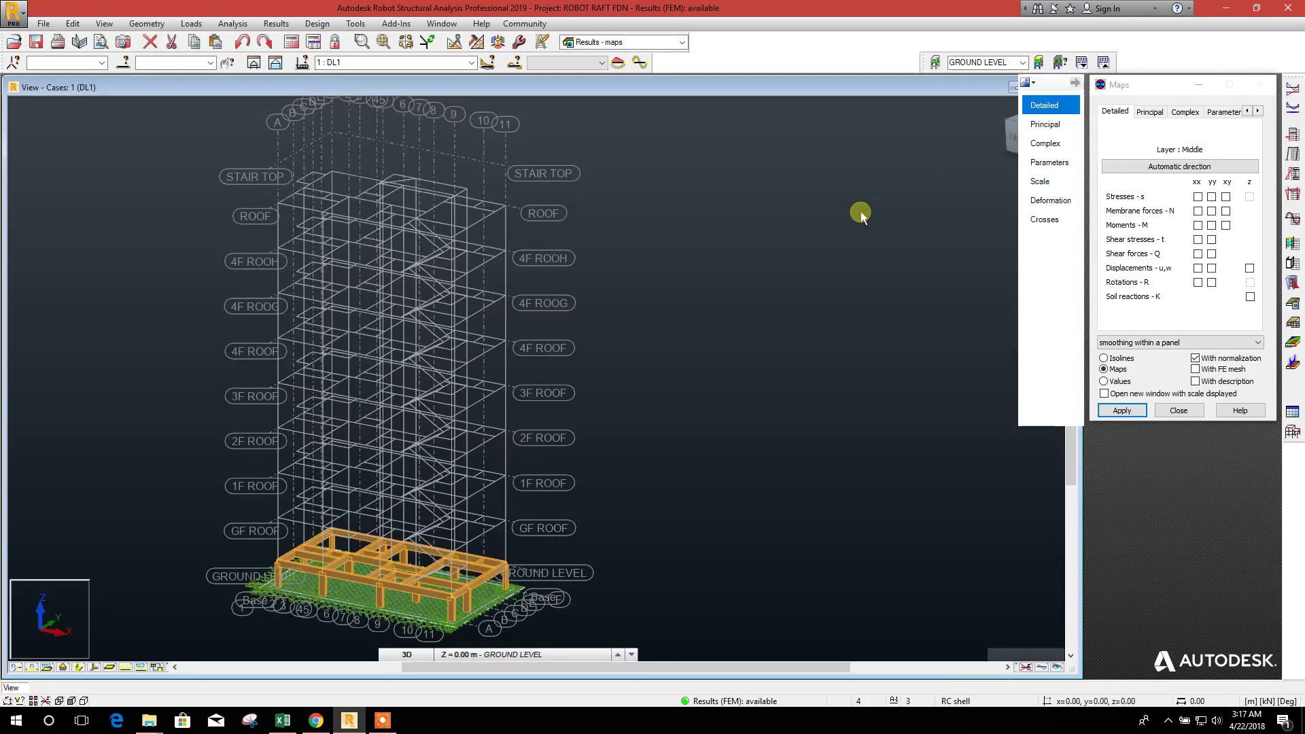
Step: Show the slab in XY plan at the Base level, zoomed onto it
{"action": "left_click", "coordinate": [406, 655]}
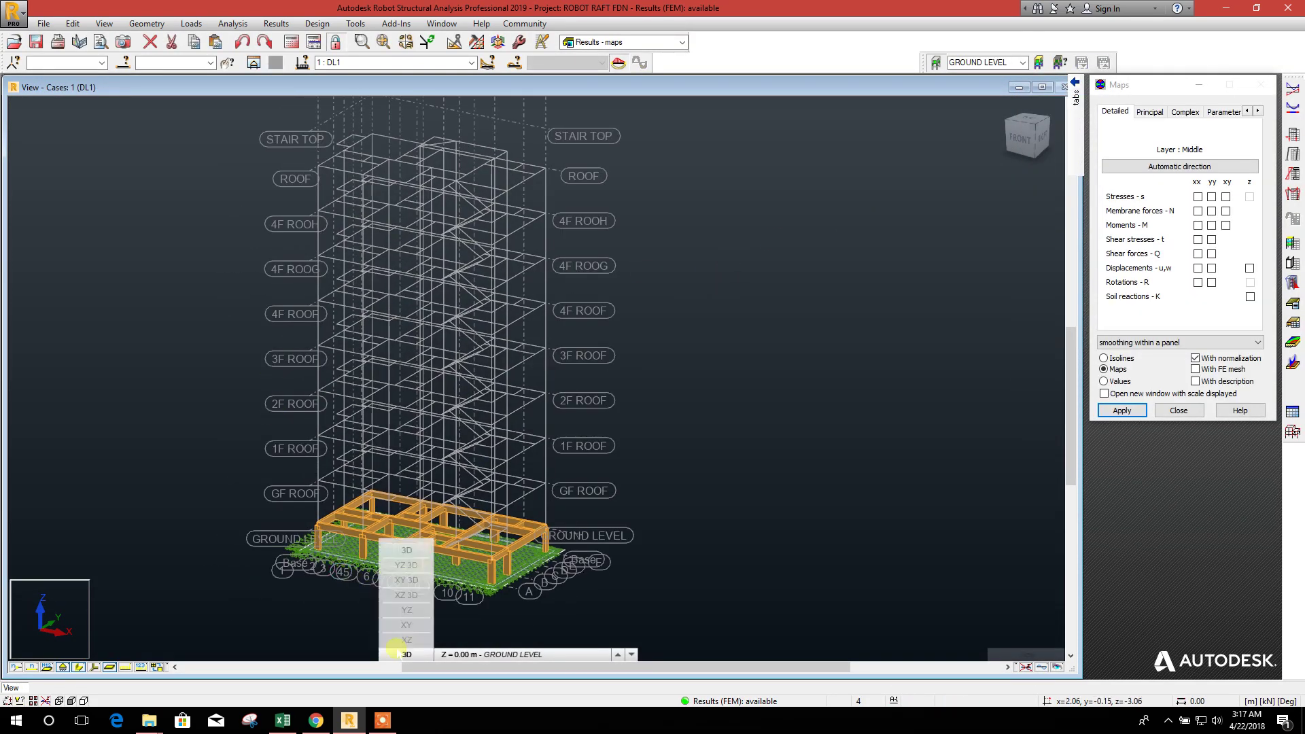
{"action": "left_click", "coordinate": [407, 618]}
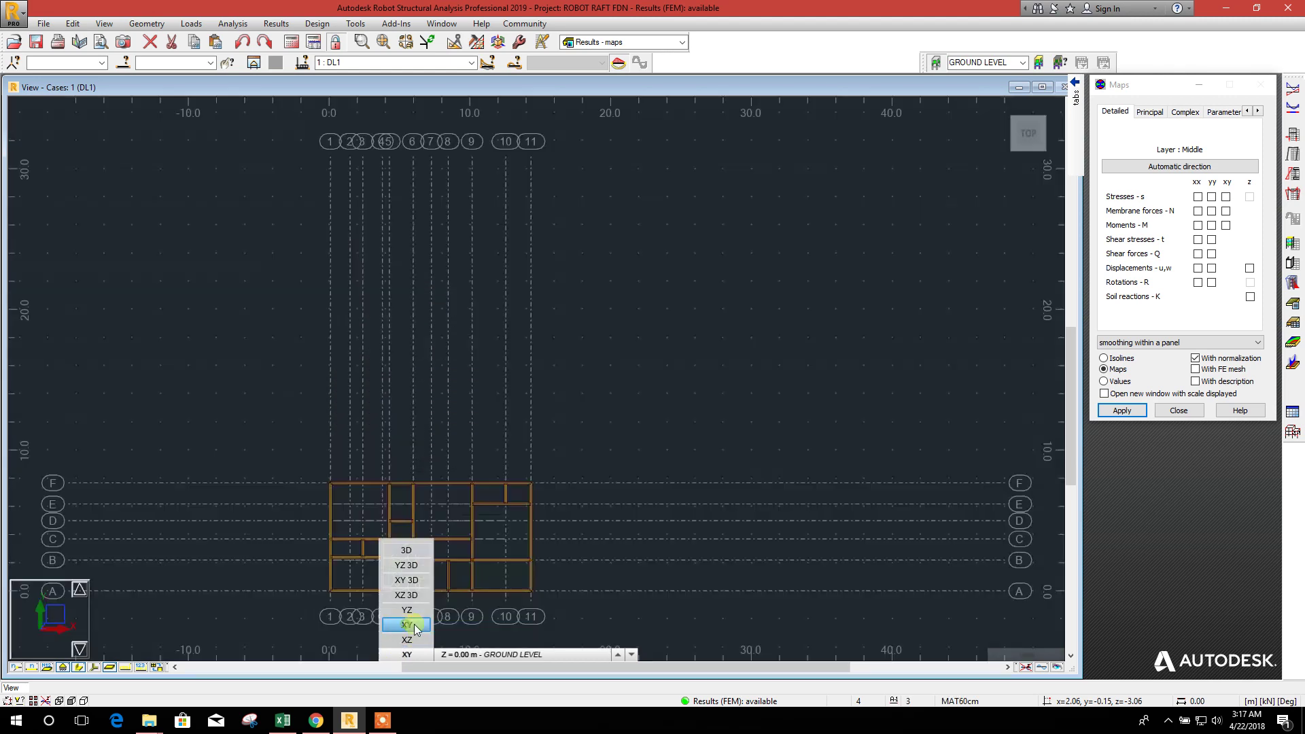
{"action": "left_click", "coordinate": [503, 654]}
{"action": "left_click", "coordinate": [496, 637]}
{"action": "scroll", "coordinate": [517, 430], "scroll_direction": "up", "scroll_amount": 1}
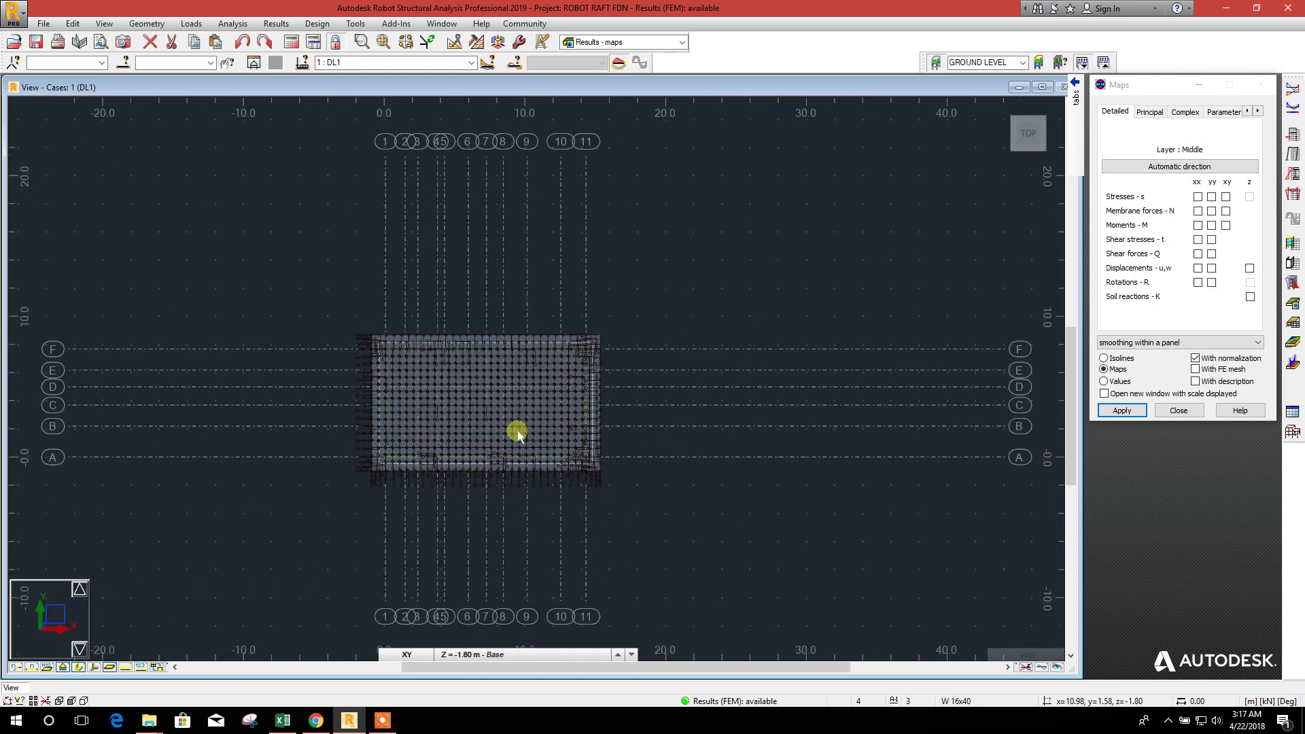
{"action": "scroll", "coordinate": [503, 425], "scroll_direction": "up", "scroll_amount": 3}
{"action": "scroll", "coordinate": [627, 411], "scroll_direction": "up", "scroll_amount": 2}
{"action": "scroll", "coordinate": [604, 411], "scroll_direction": "down", "scroll_amount": 2}
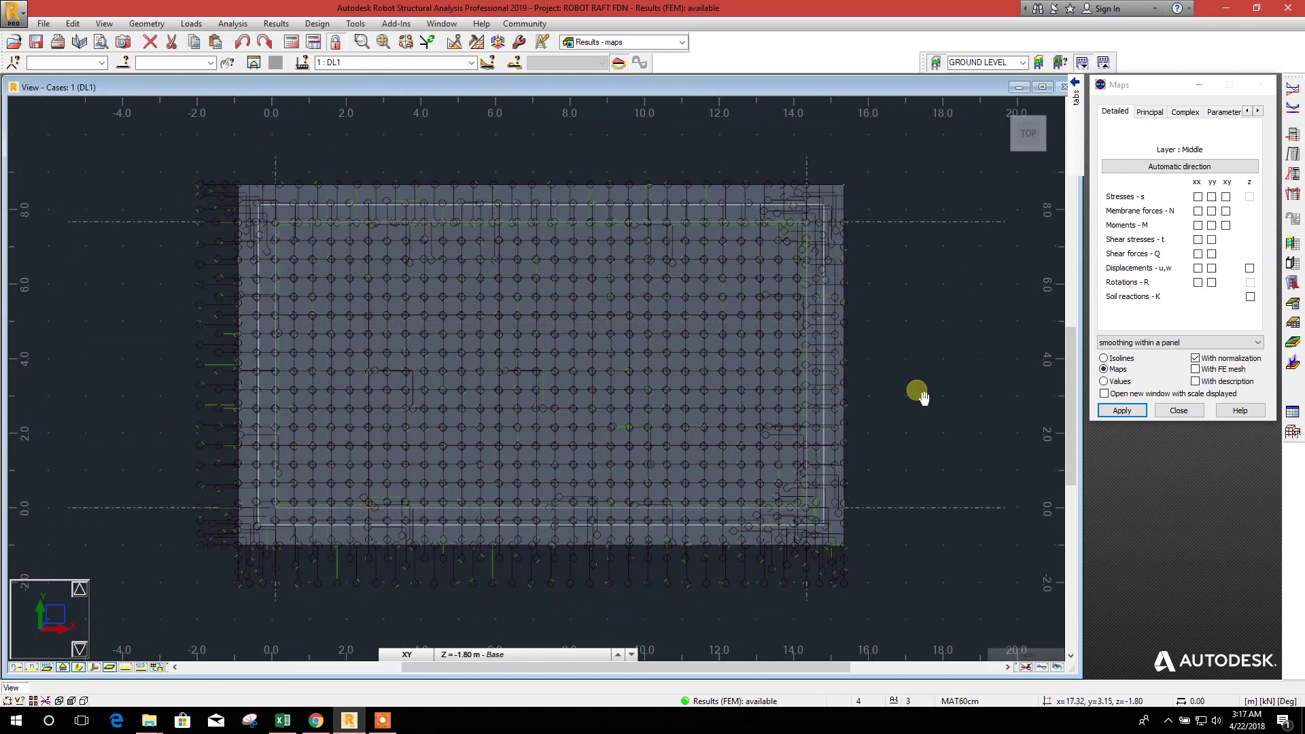
Step: Display the sXX and then sYY stress contour maps on the slab
{"action": "left_click", "coordinate": [1197, 197]}
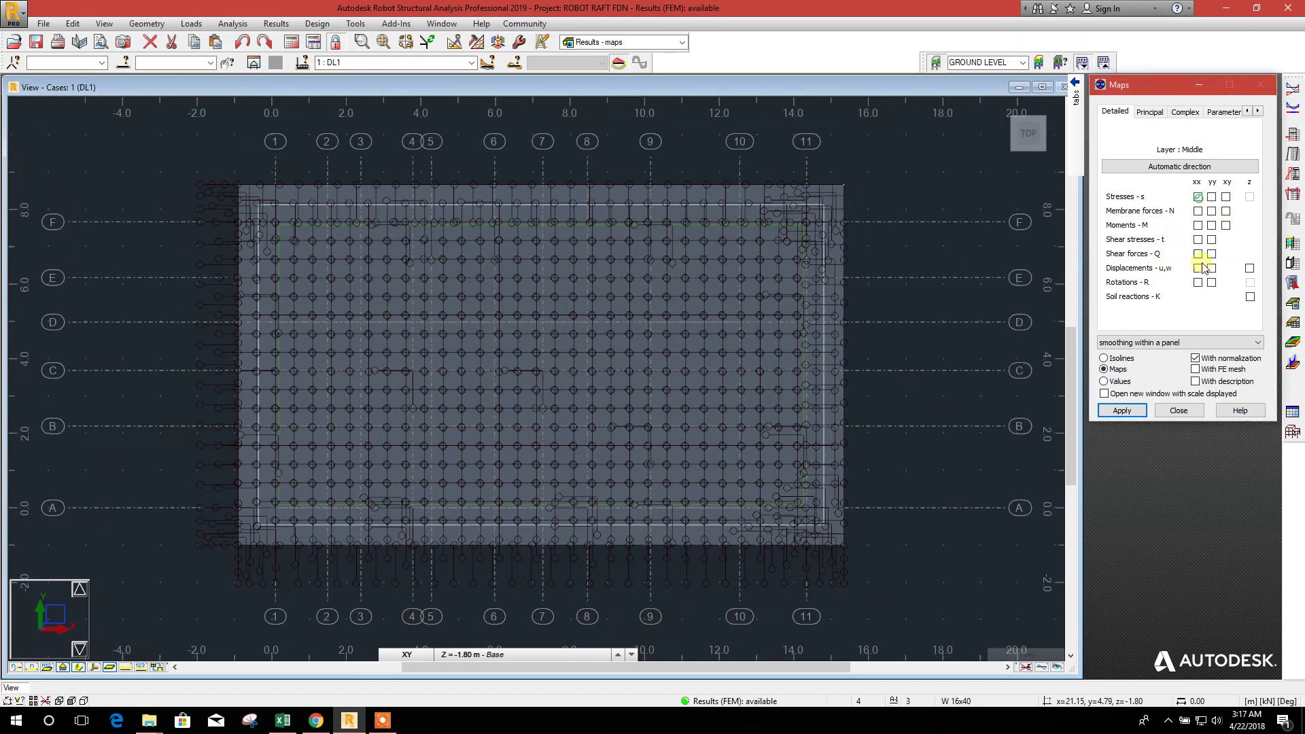
{"action": "left_click", "coordinate": [1132, 408]}
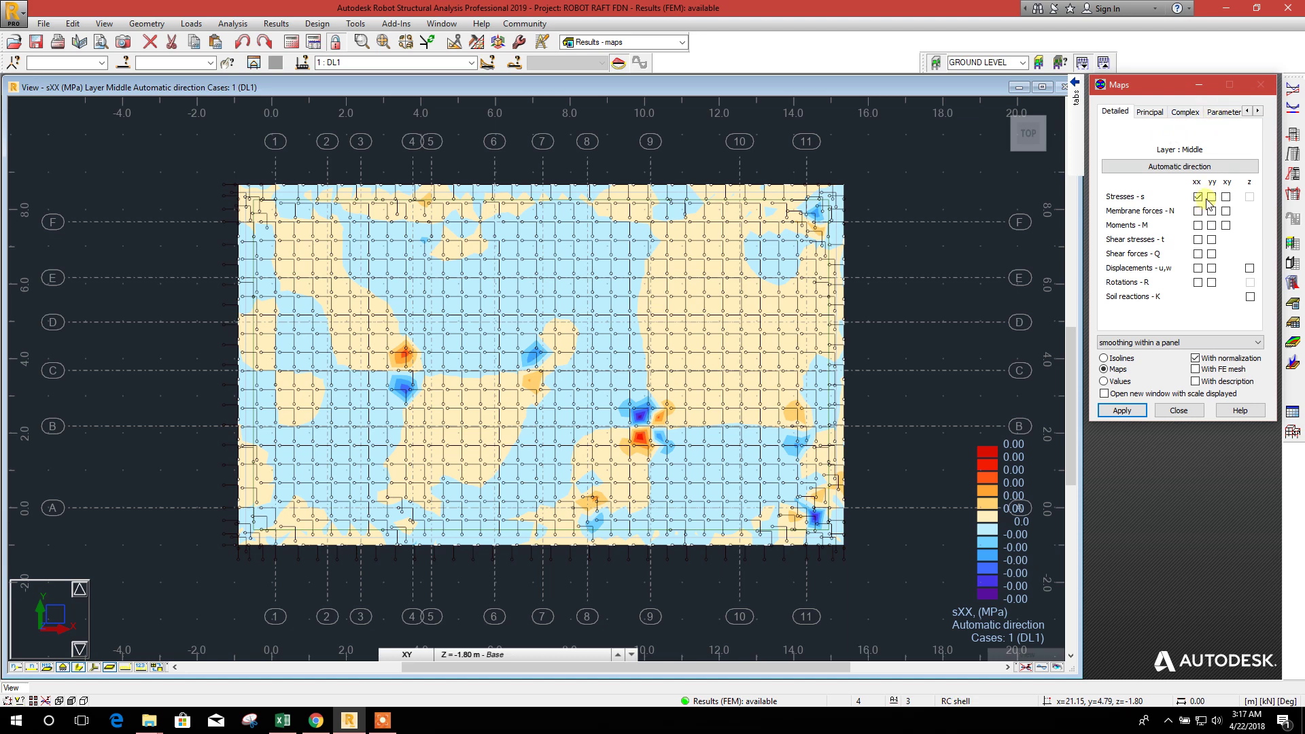
{"action": "left_click", "coordinate": [1124, 413]}
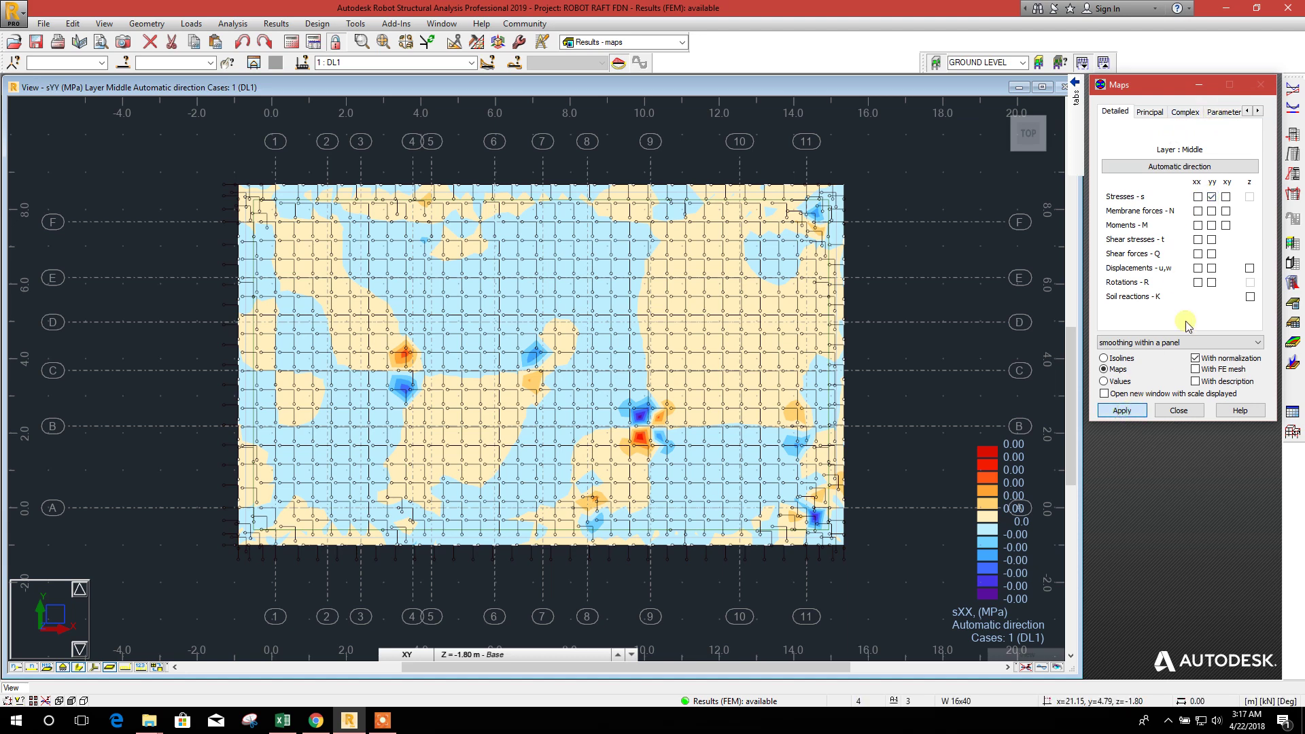
Step: Show the MYY moment map, ranging 183.18 to −530.55 kNm/m
{"action": "left_click", "coordinate": [1213, 240]}
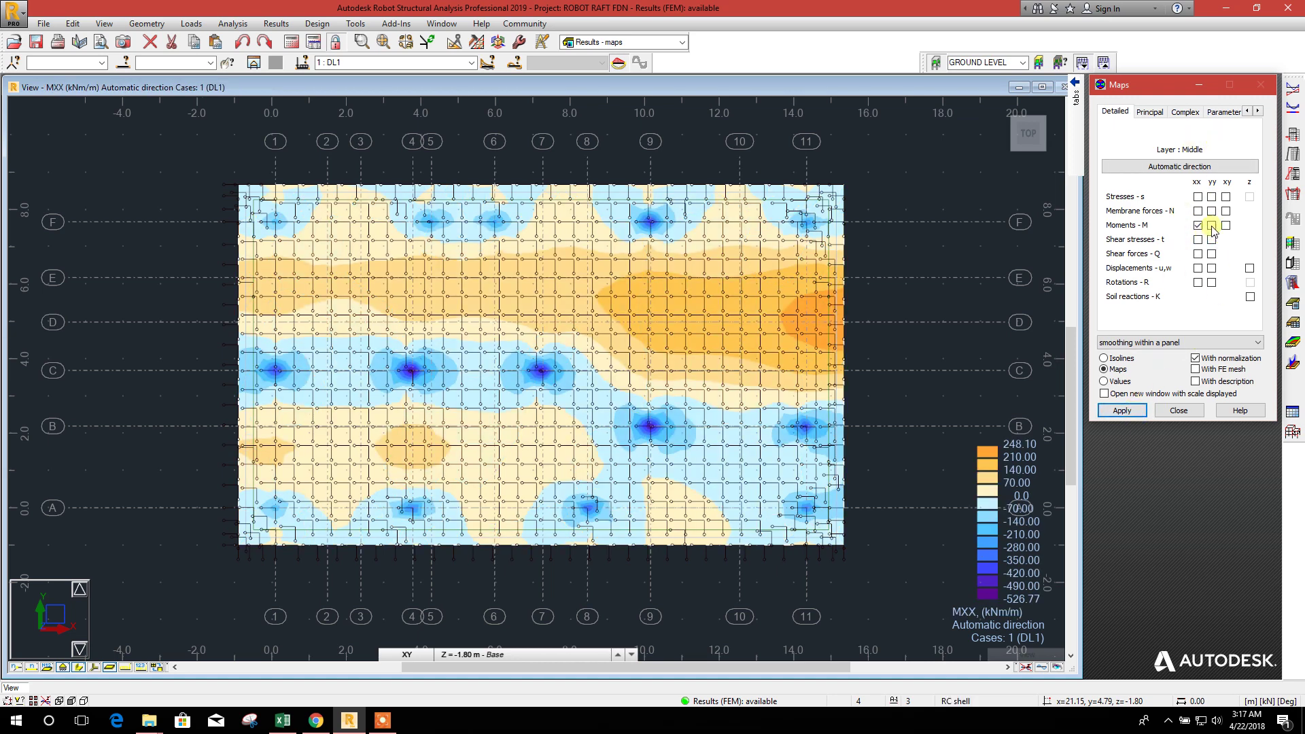
{"action": "left_click", "coordinate": [1140, 420]}
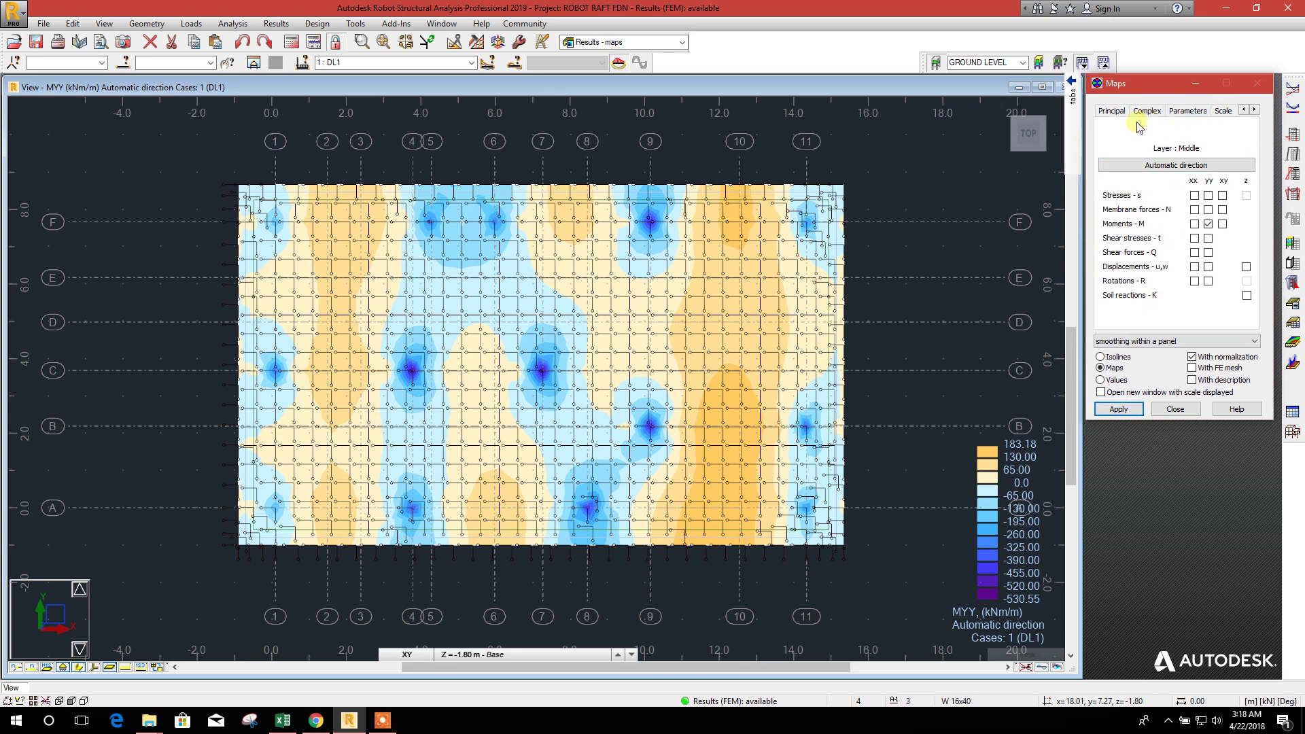
{"action": "left_click", "coordinate": [1114, 112]}
{"action": "left_click", "coordinate": [1184, 112]}
Step: Try the Basic and Green colour palettes on the MYY moment map
{"action": "left_click", "coordinate": [1227, 113]}
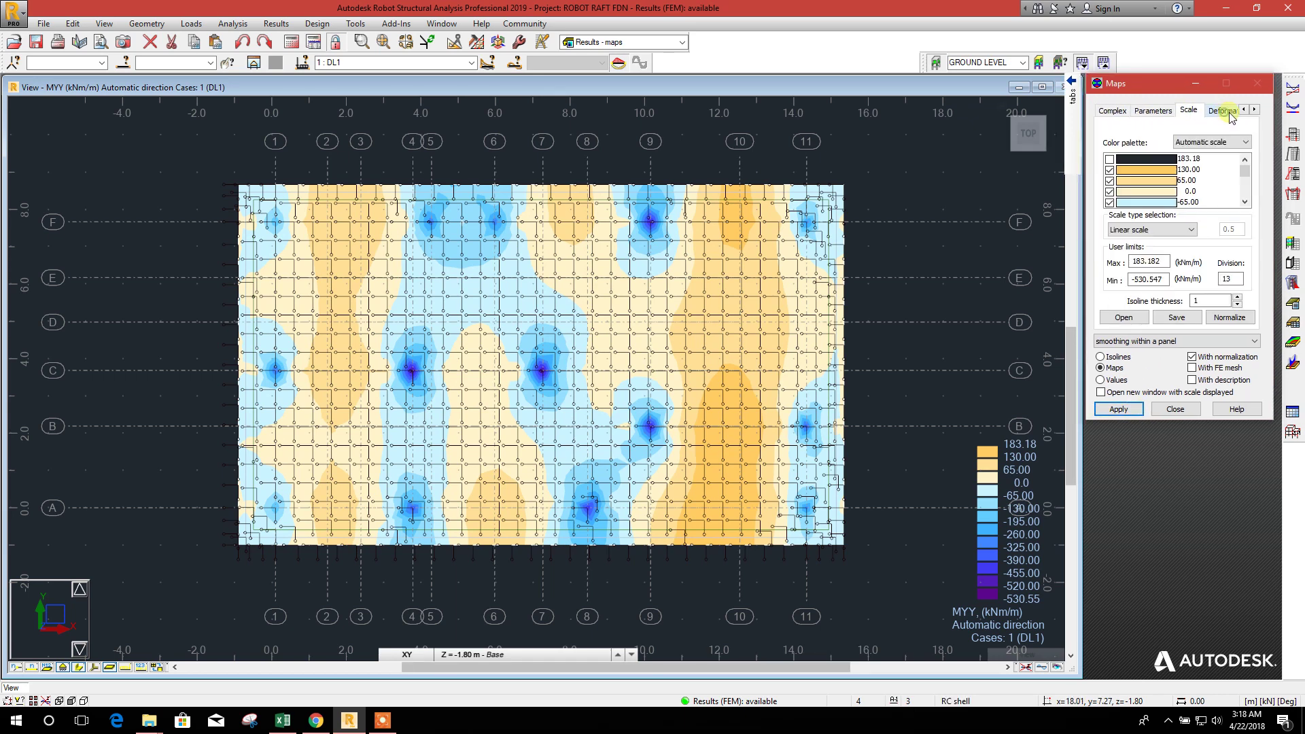
{"action": "left_click", "coordinate": [1153, 111]}
{"action": "left_click", "coordinate": [1203, 142]}
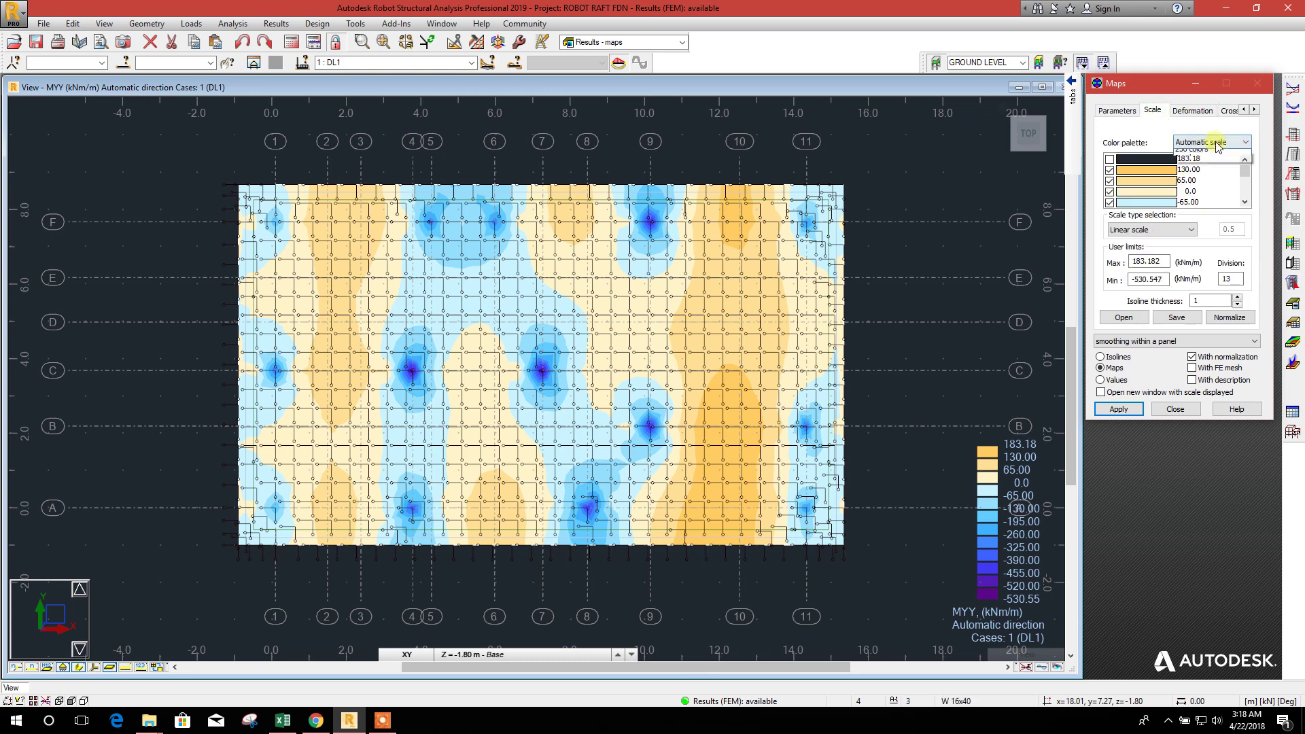
{"action": "left_click", "coordinate": [1192, 163]}
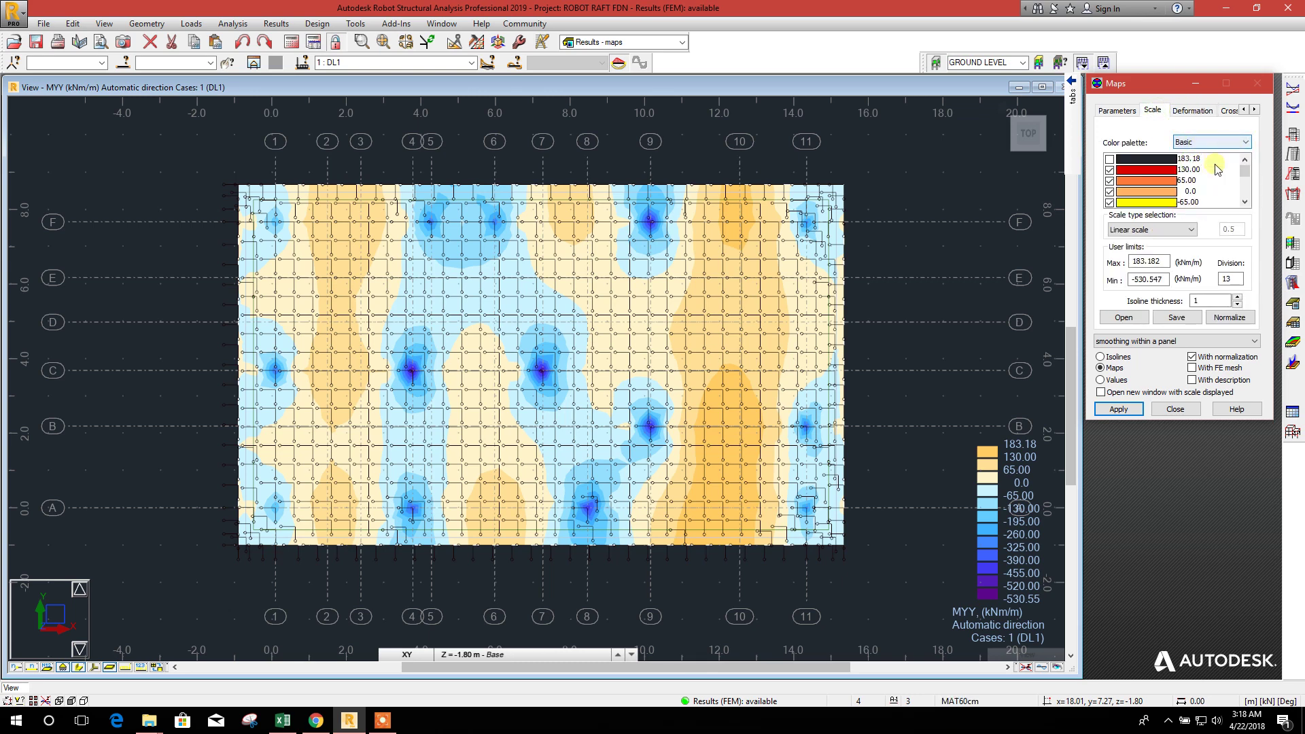
{"action": "left_click", "coordinate": [1133, 411]}
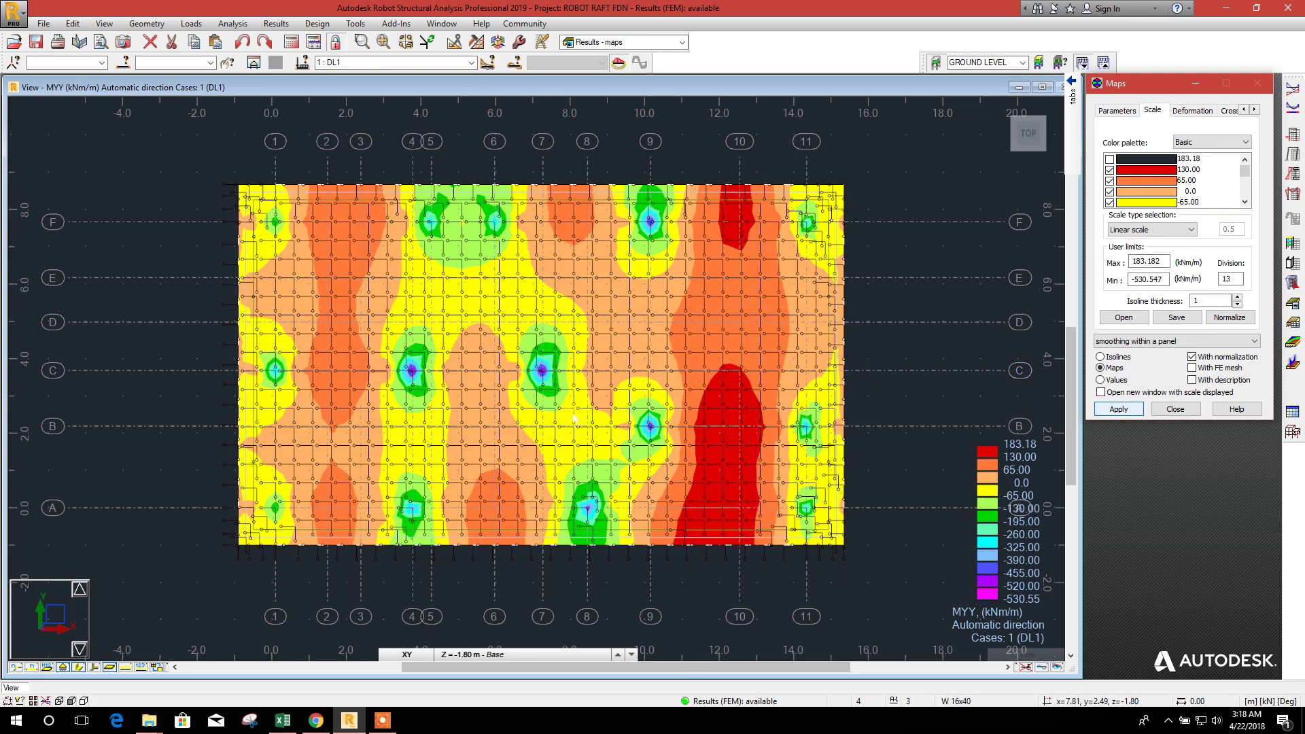
{"action": "left_click", "coordinate": [1196, 141]}
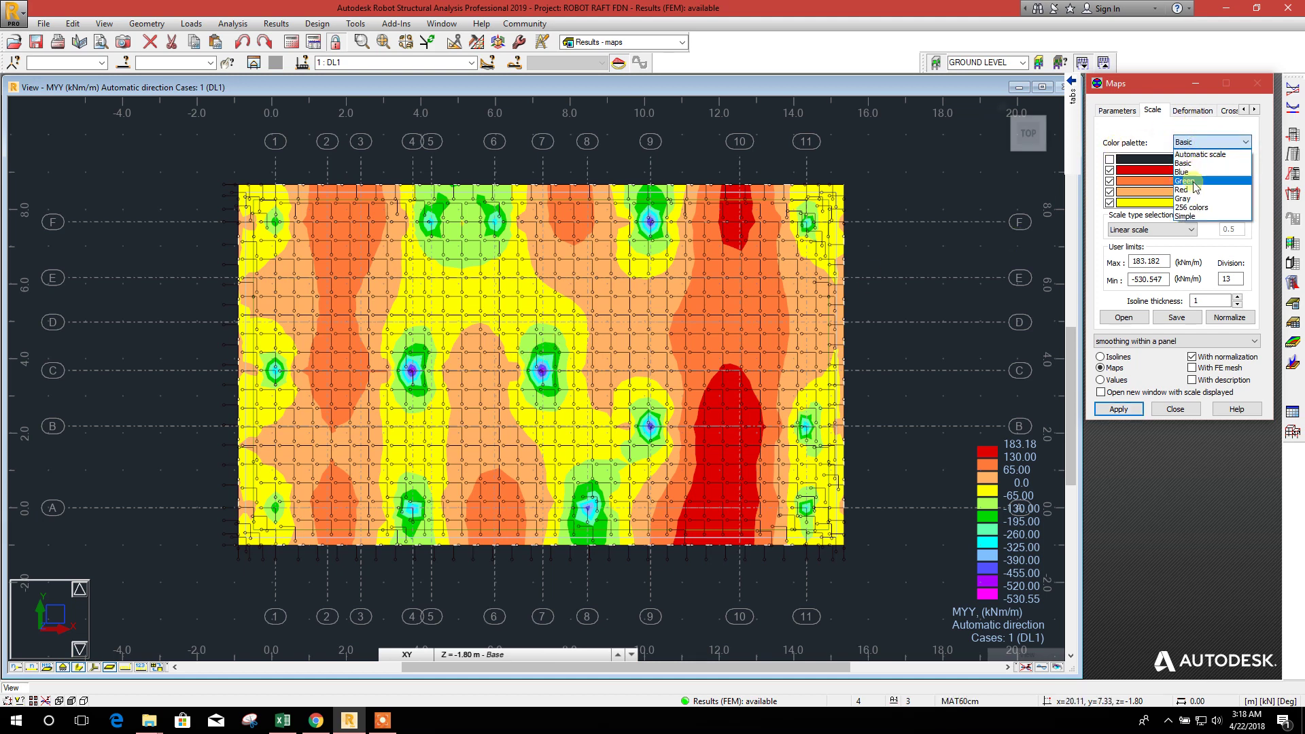
{"action": "left_click", "coordinate": [1196, 181]}
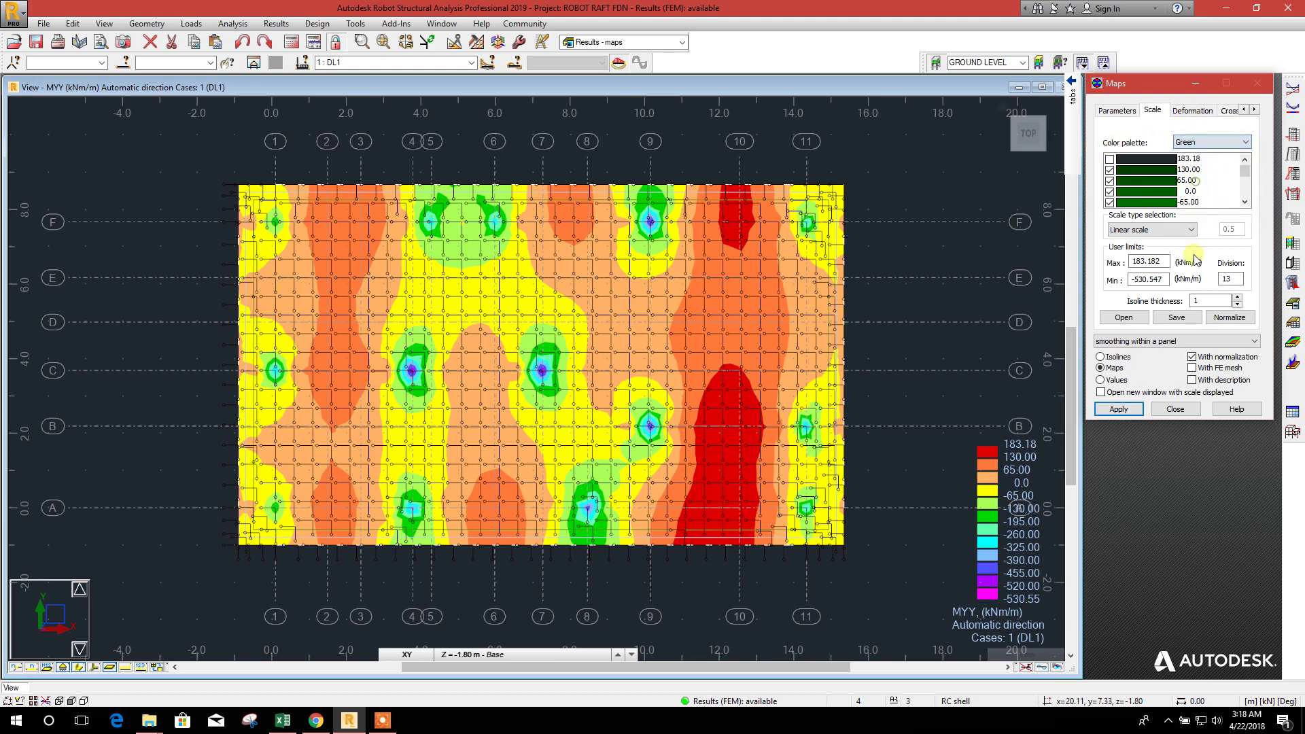
{"action": "left_click", "coordinate": [1118, 409]}
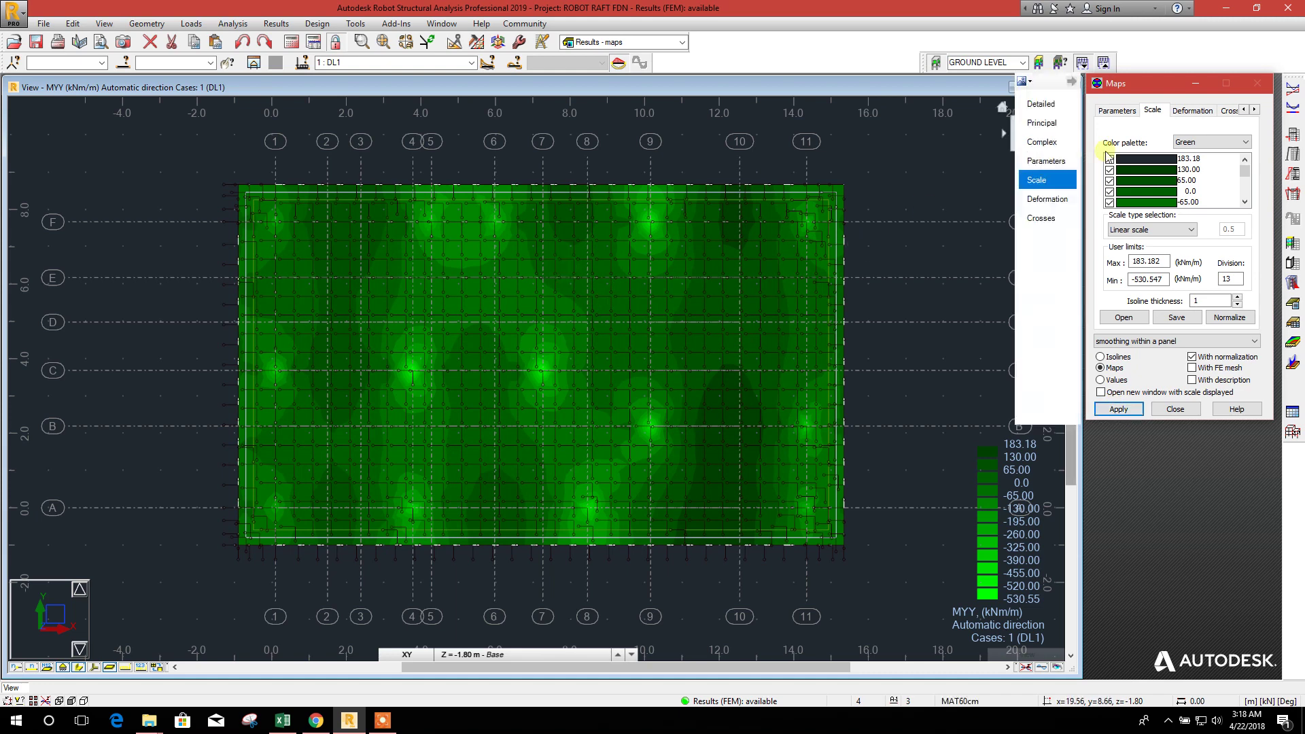
Step: Apply the 256 colors palette, grading the map from 183.18 to −530.55 kNm/m
{"action": "left_click", "coordinate": [1216, 144]}
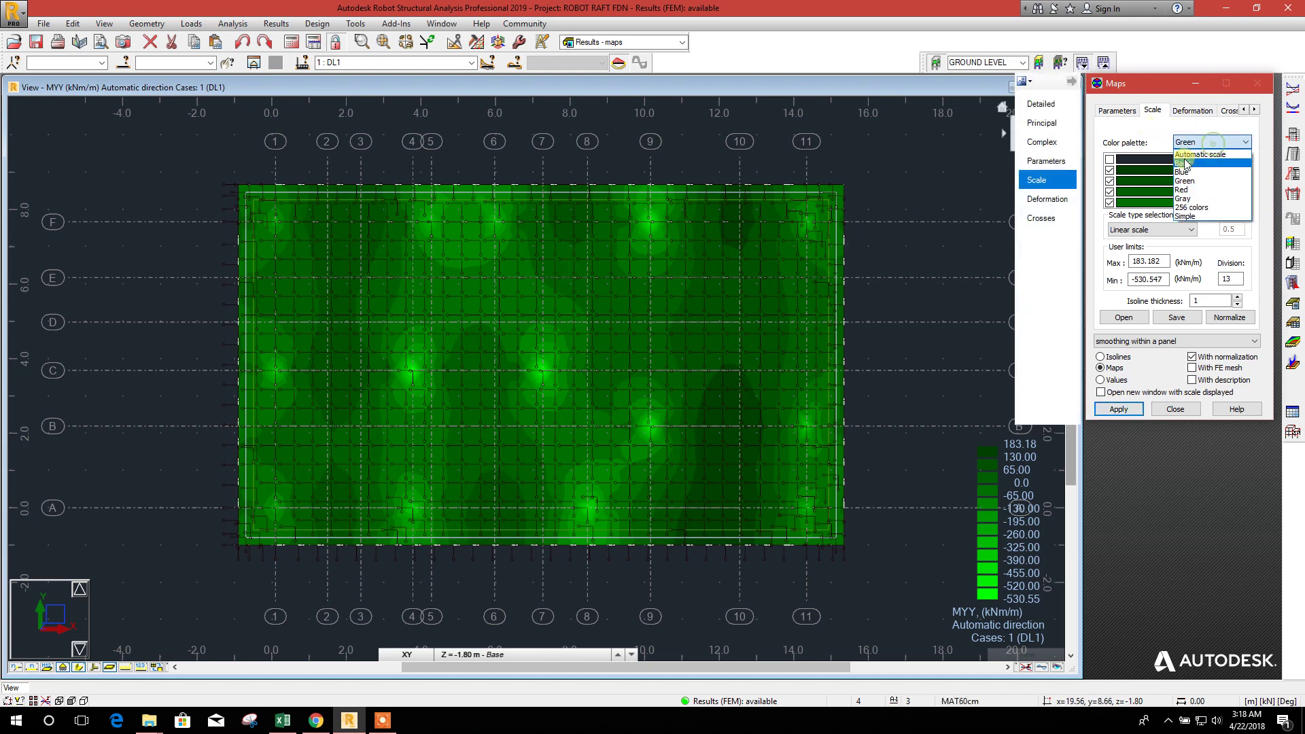
{"action": "left_click", "coordinate": [1196, 207]}
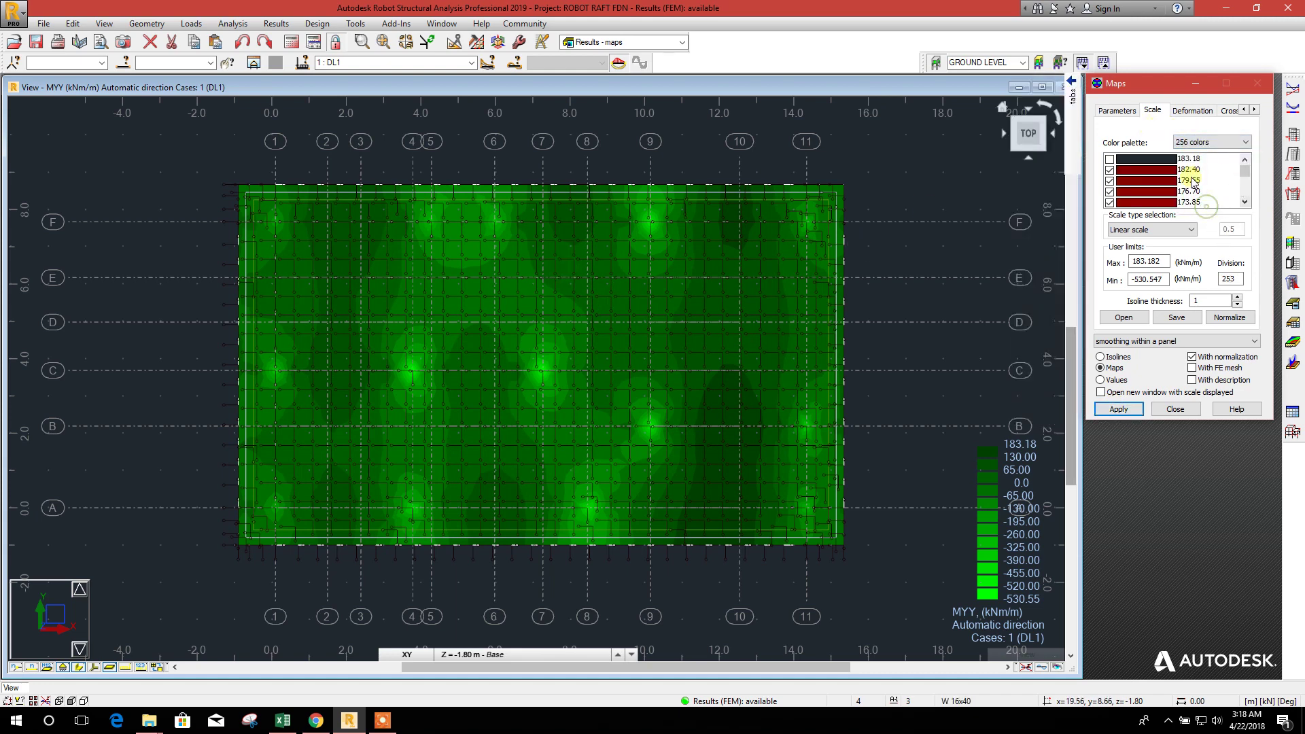
{"action": "left_click", "coordinate": [1119, 409]}
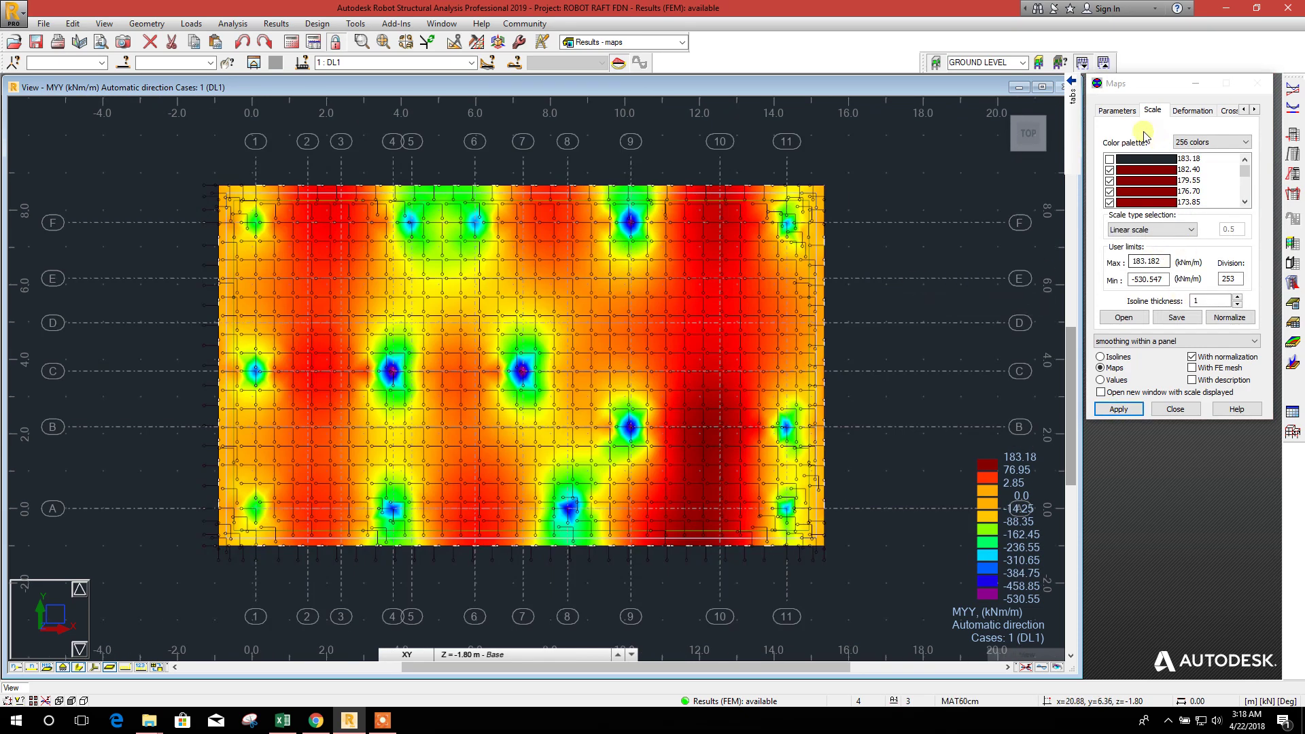
{"action": "left_click", "coordinate": [1117, 111]}
{"action": "left_click", "coordinate": [1041, 104]}
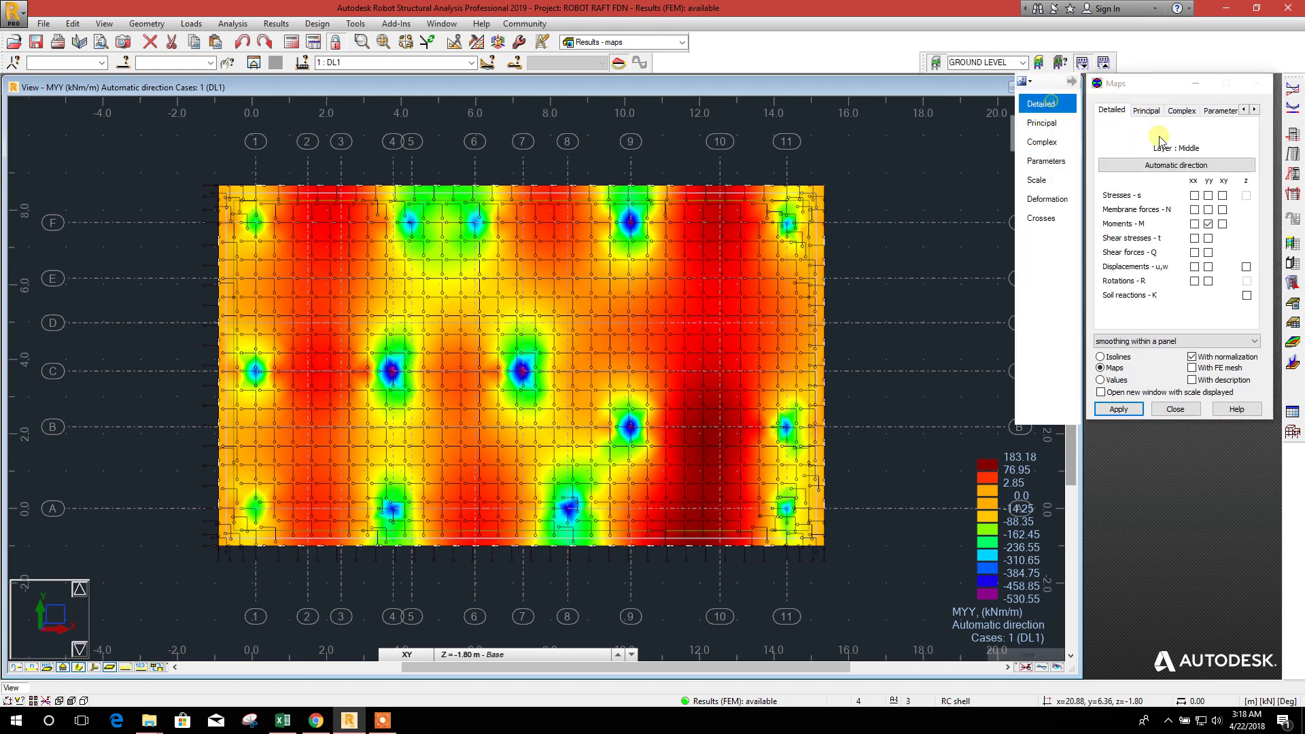
Step: Show the MXX moment map with numeric value descriptions
{"action": "left_click", "coordinate": [1195, 224]}
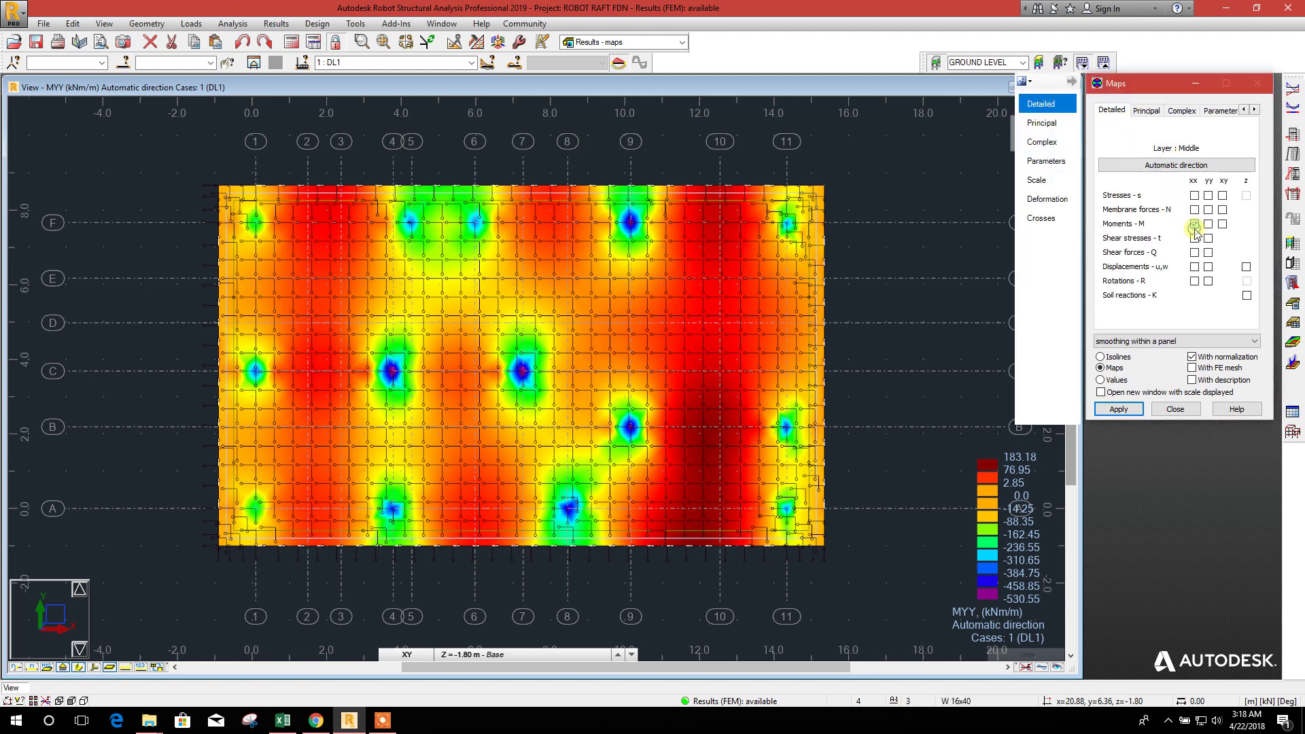
{"action": "left_click", "coordinate": [1119, 409]}
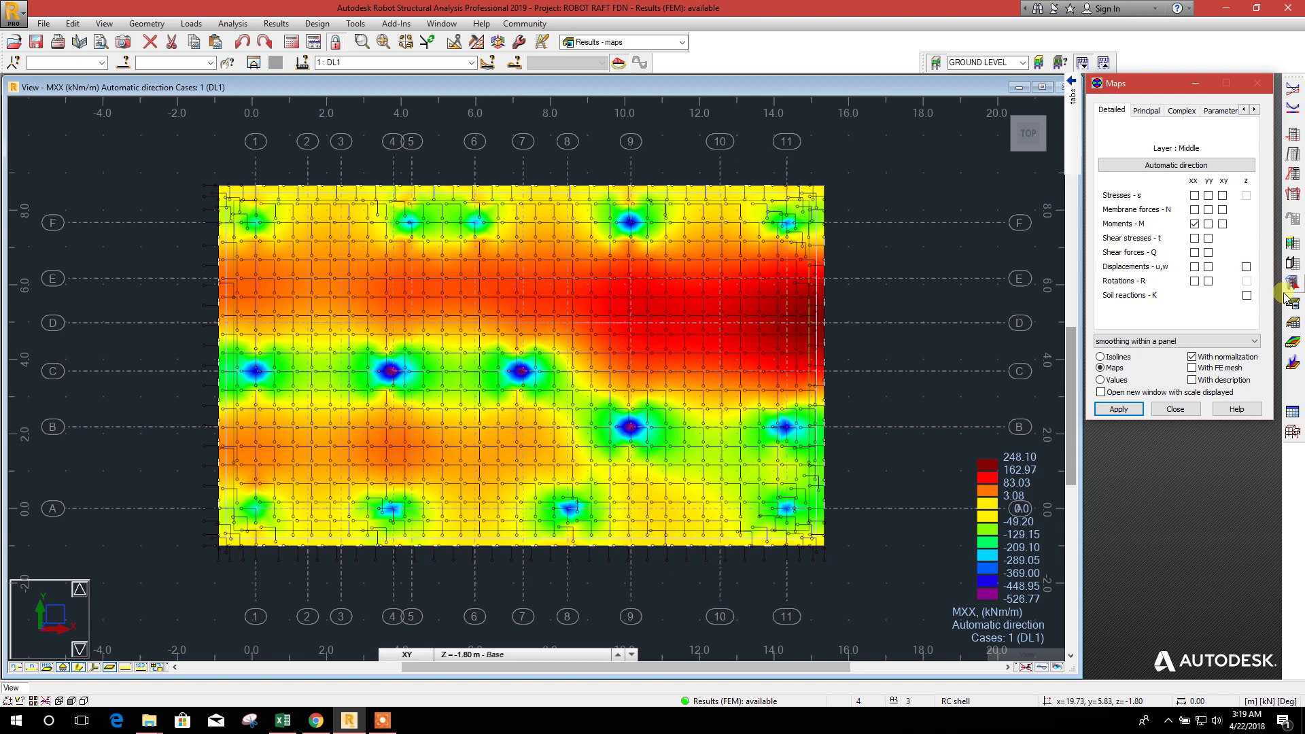
{"action": "left_click", "coordinate": [1193, 380]}
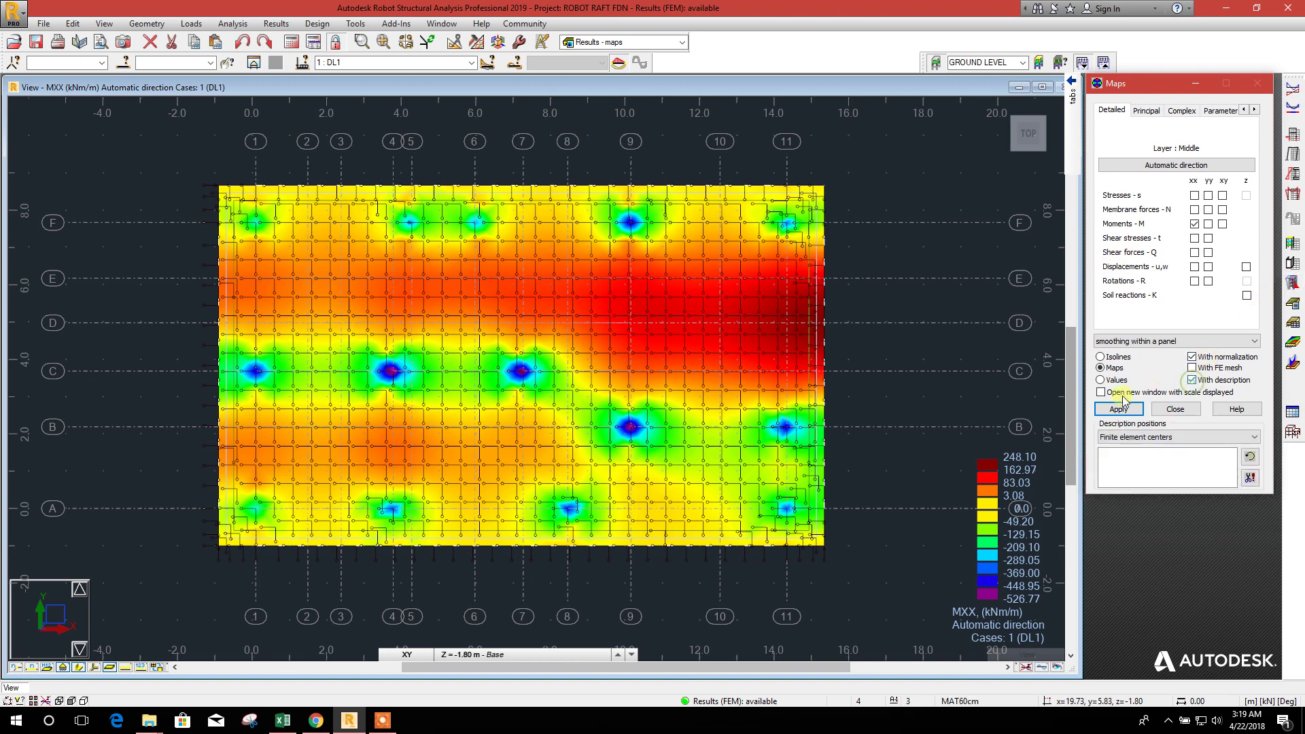
{"action": "left_click", "coordinate": [1119, 410]}
{"action": "scroll", "coordinate": [644, 272], "scroll_direction": "up", "scroll_amount": 3}
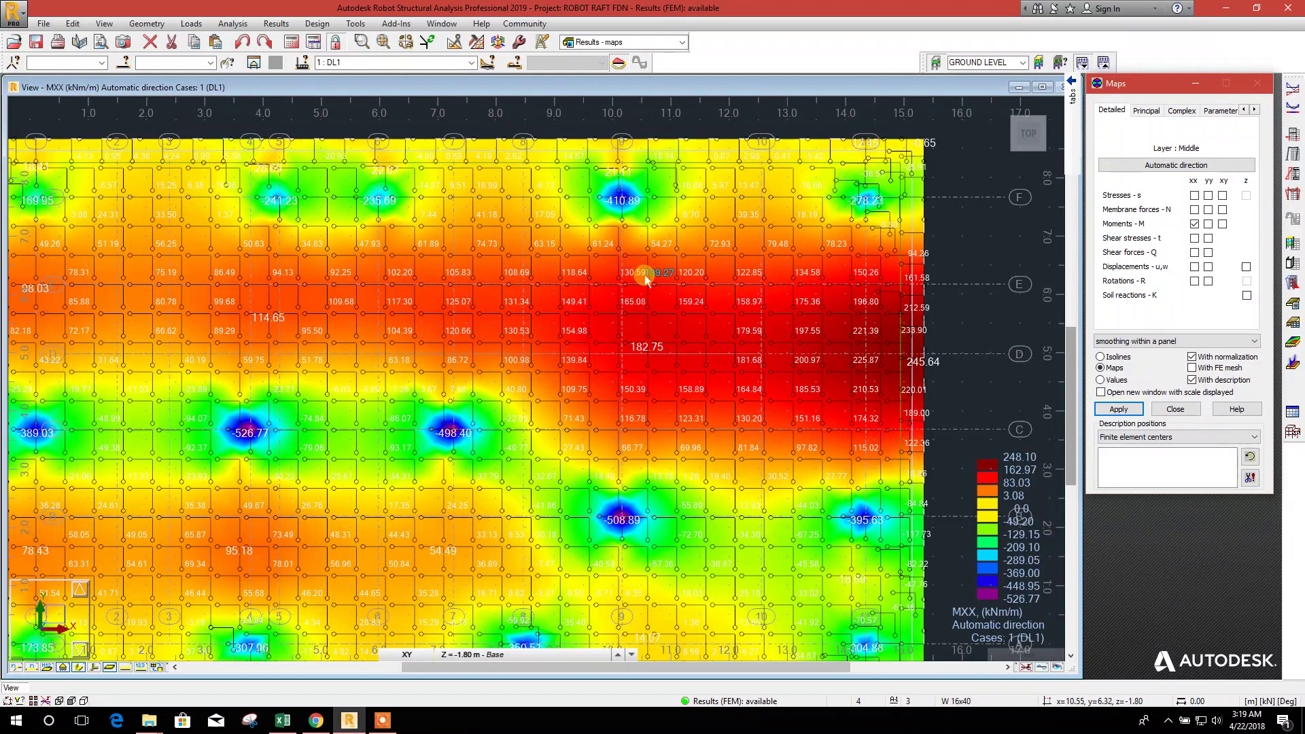
{"action": "scroll", "coordinate": [826, 422], "scroll_direction": "down", "scroll_amount": 1}
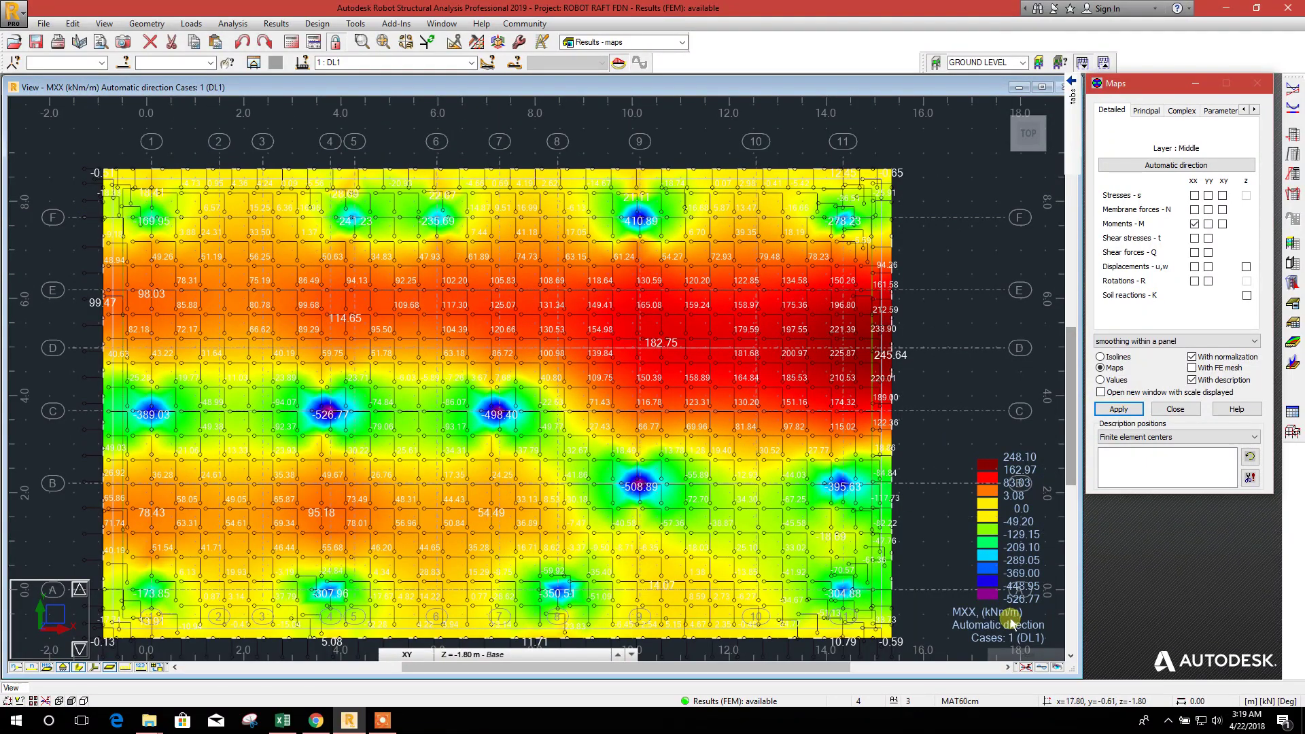
Step: Switch the map to tXX shear stresses, then QXX shear forces (764.44 to −1267.16 kN/m)
{"action": "left_click", "coordinate": [1195, 223]}
{"action": "left_click", "coordinate": [1129, 408]}
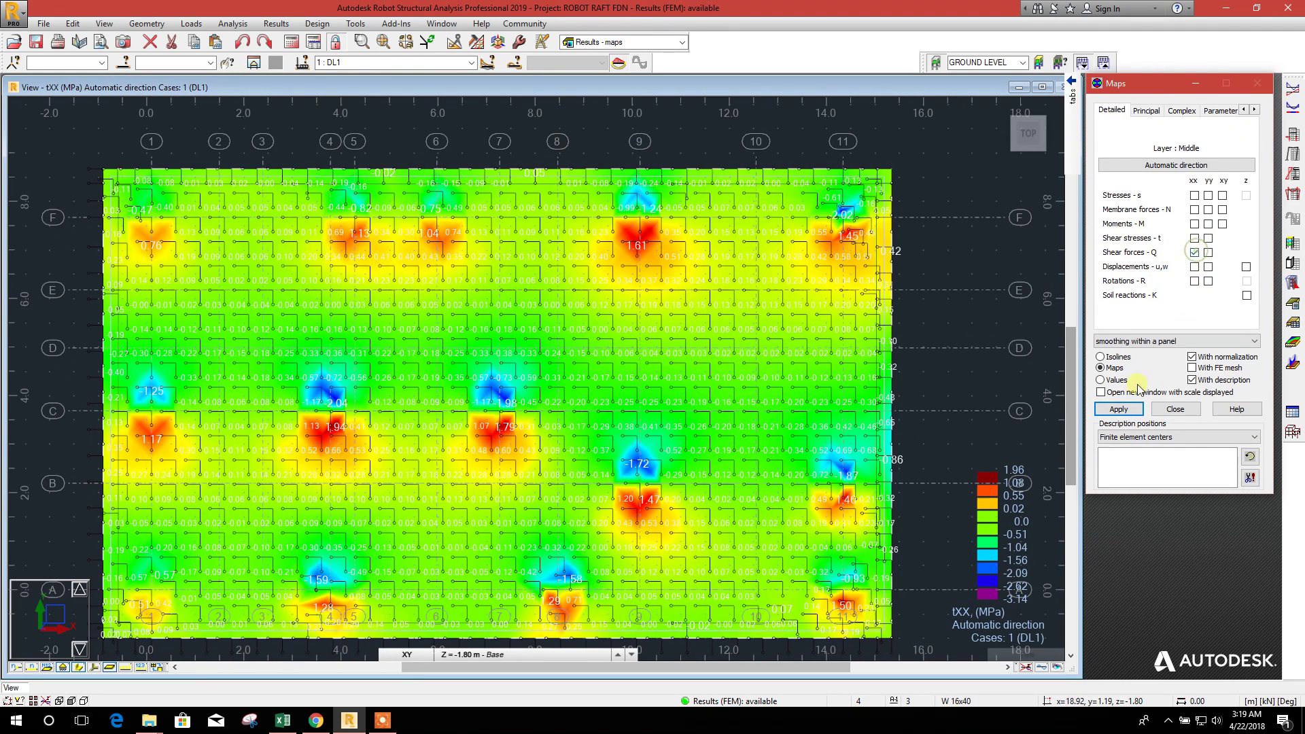
{"action": "left_click", "coordinate": [1139, 410]}
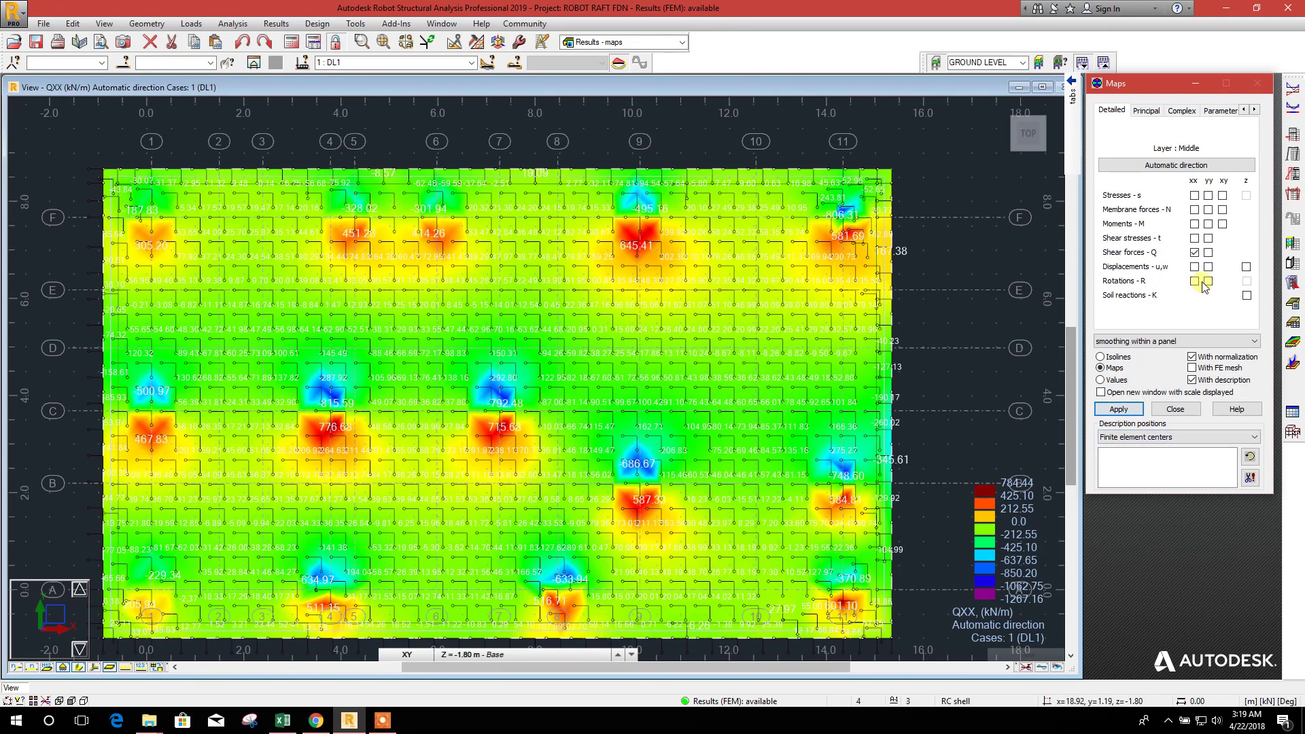